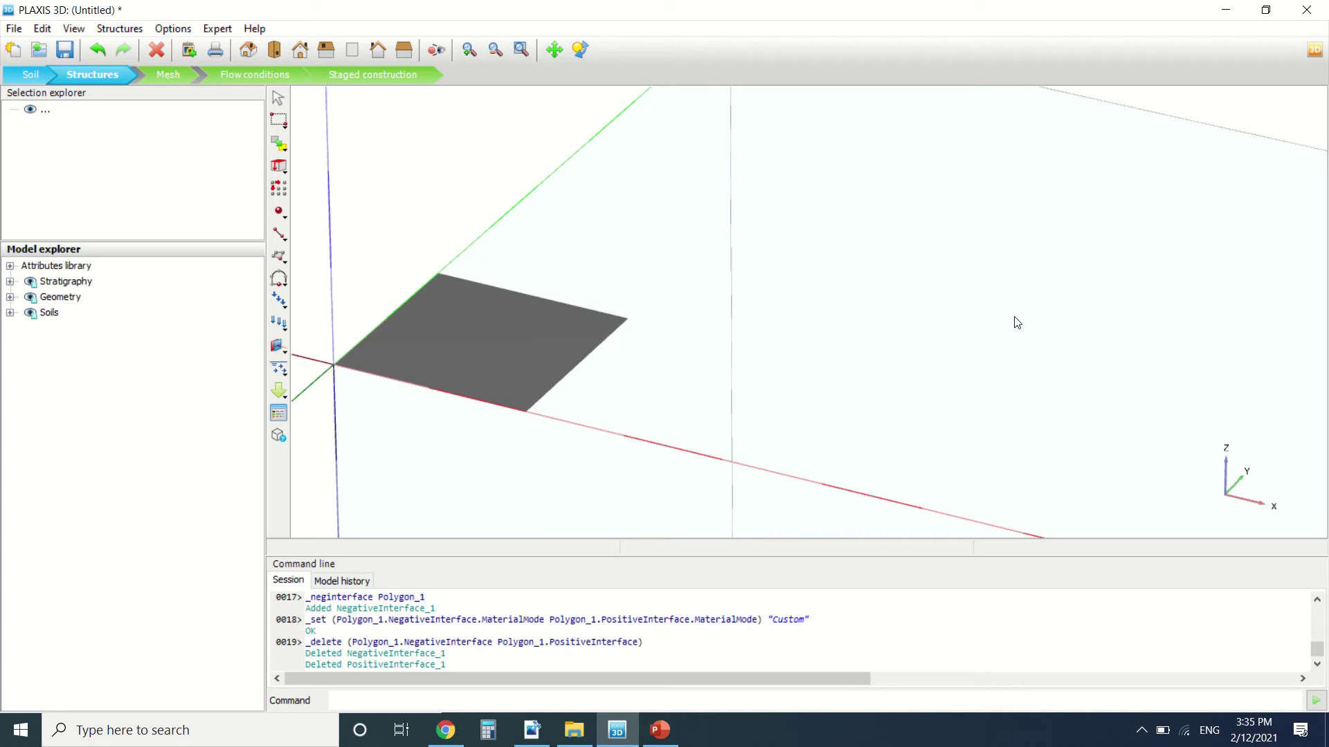
# Show 3D-2-Reference.pdf in Acrobat Reader at section 5.8.8 Rigid Bodies, page 132.
pyautogui.click(532, 730)
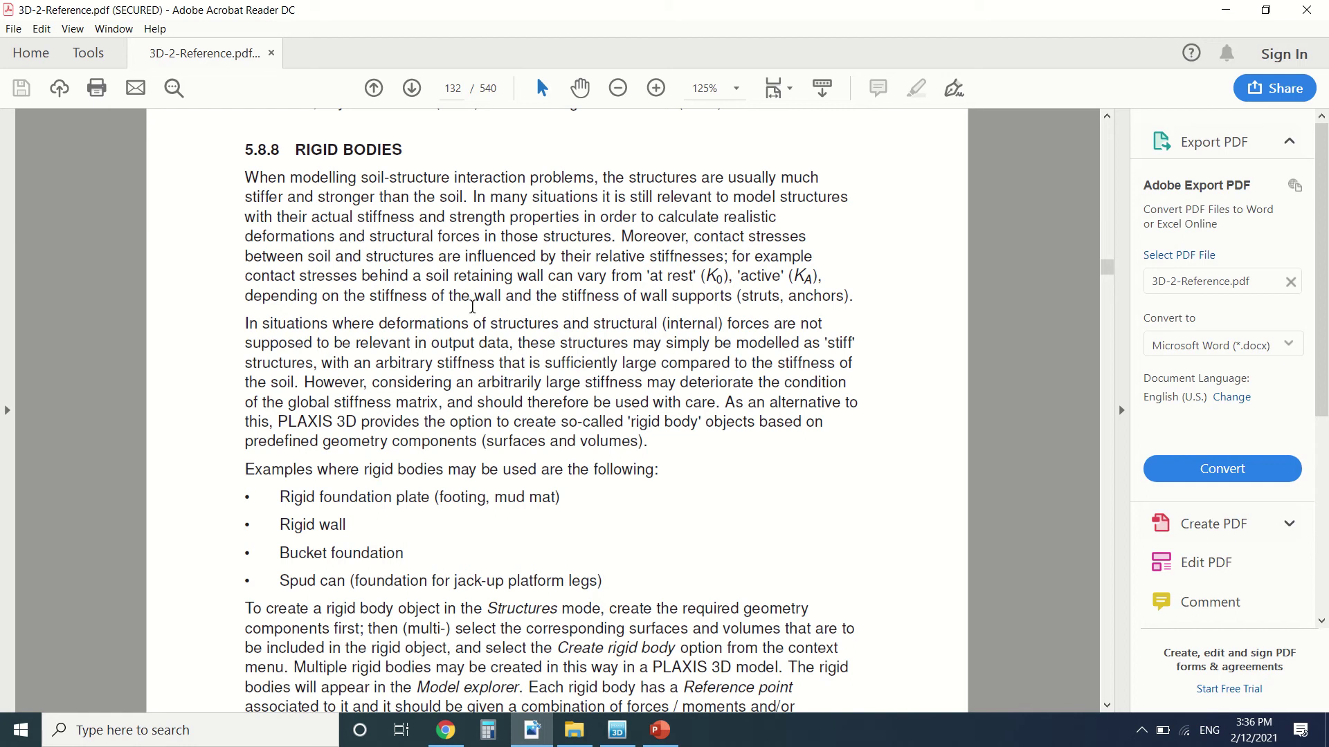
pyautogui.scroll(-1, 413, 295)
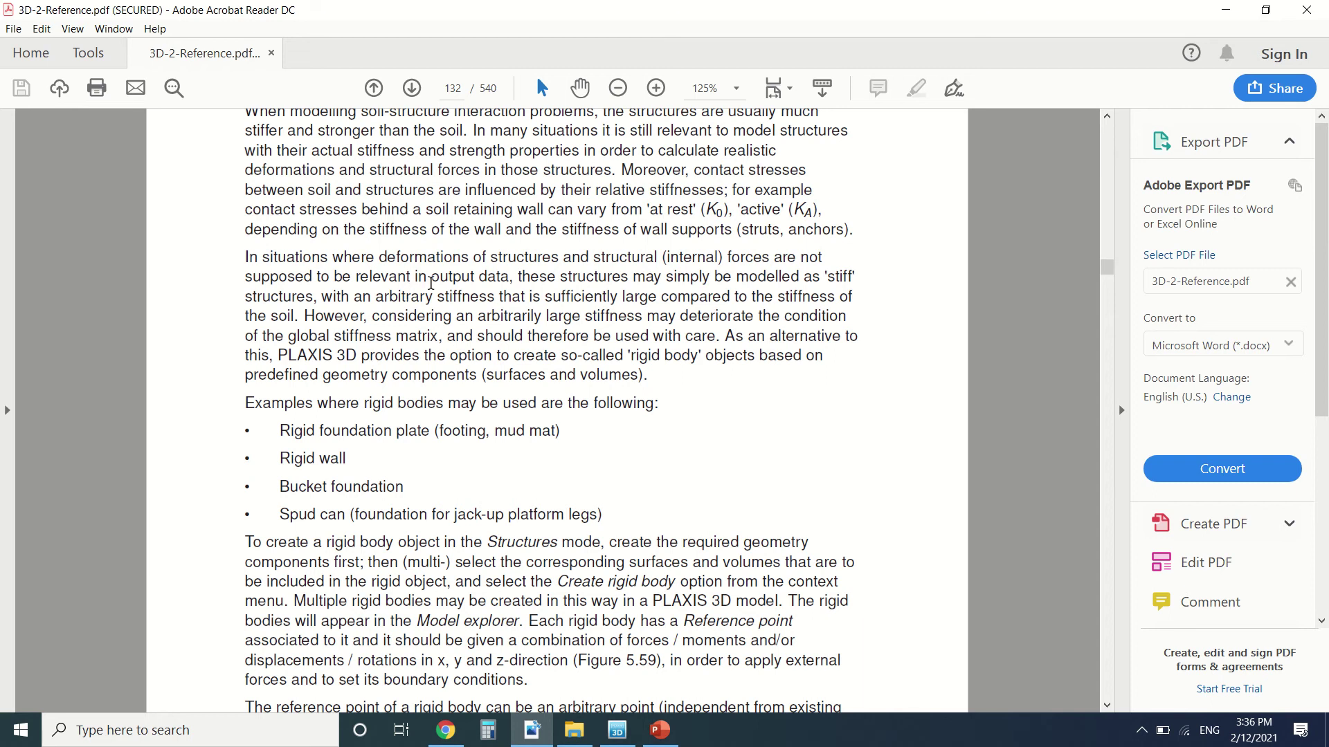
pyautogui.scroll(-2, 363, 372)
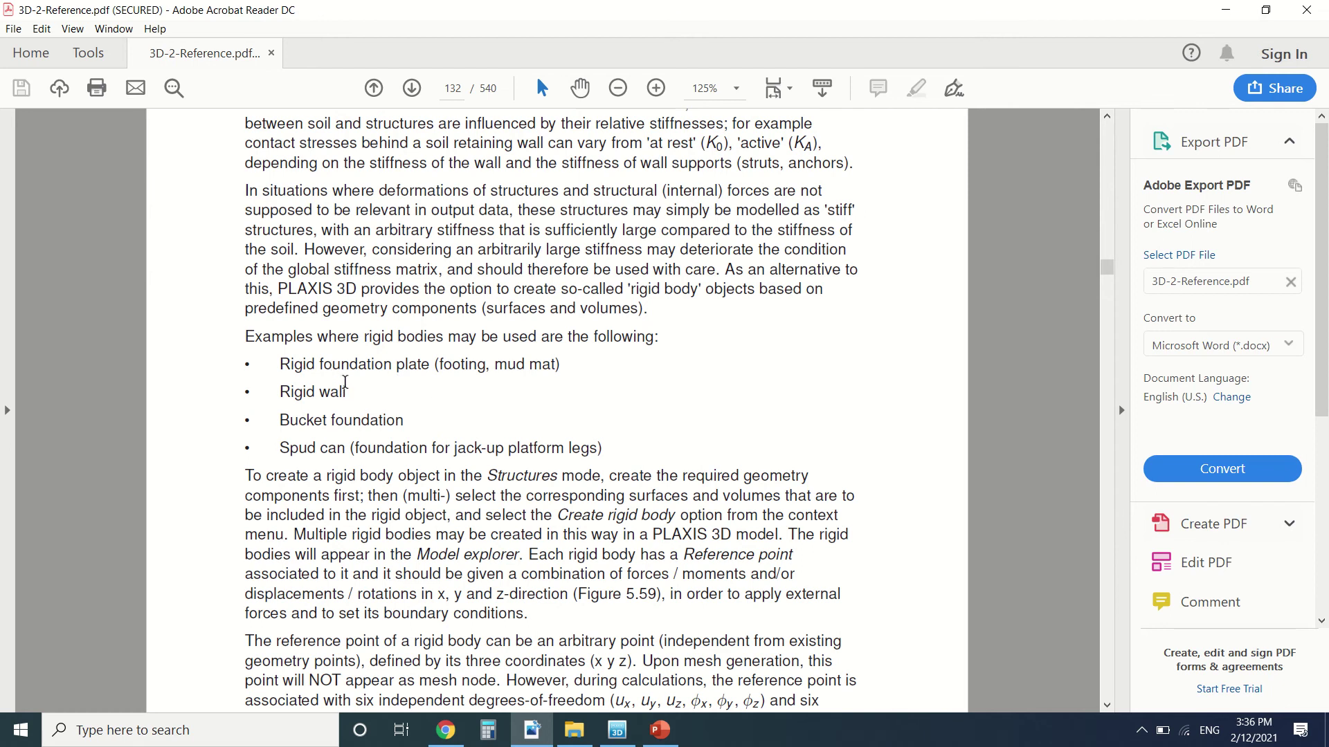
pyautogui.scroll(-1, 343, 371)
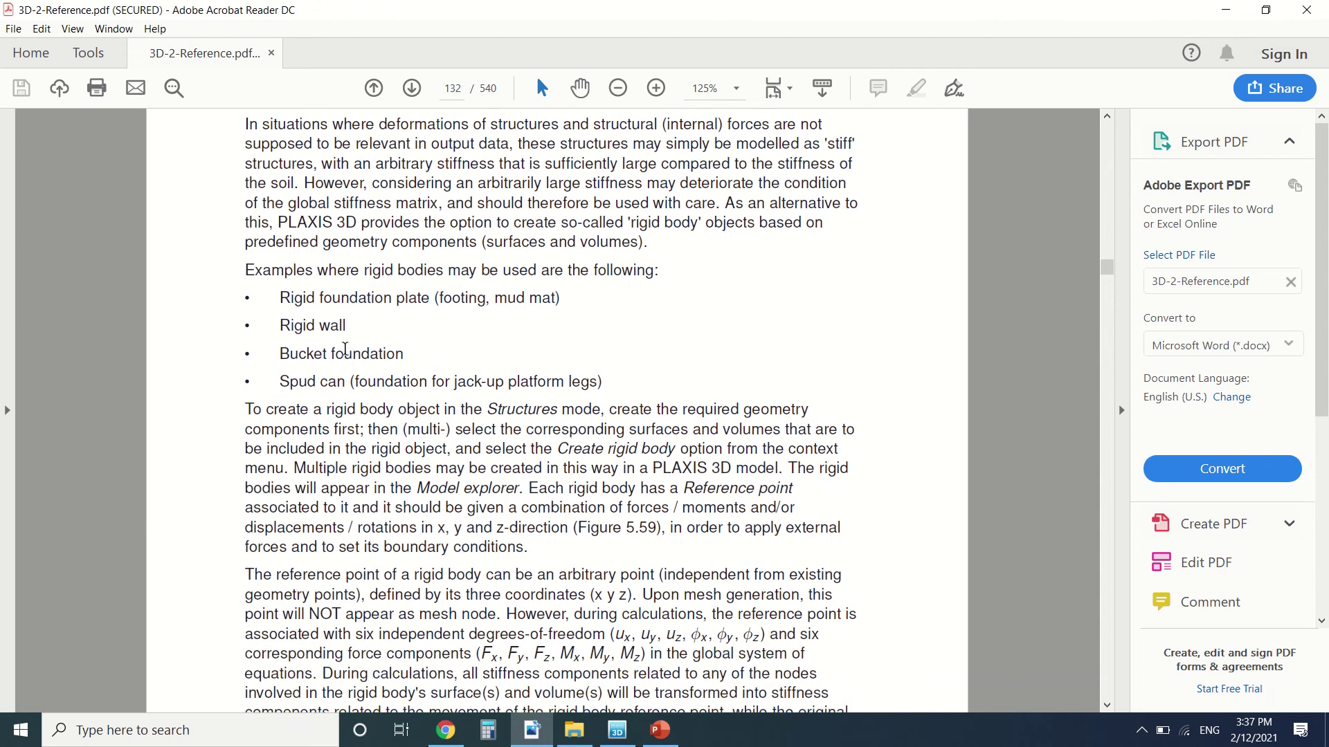
pyautogui.scroll(-1, 344, 331)
pyautogui.scroll(-1, 354, 276)
pyautogui.scroll(-1, 615, 453)
# Convert the selected square plate polygon into RigidBody_1 and browse it in the Selection explorer.
pyautogui.click(617, 730)
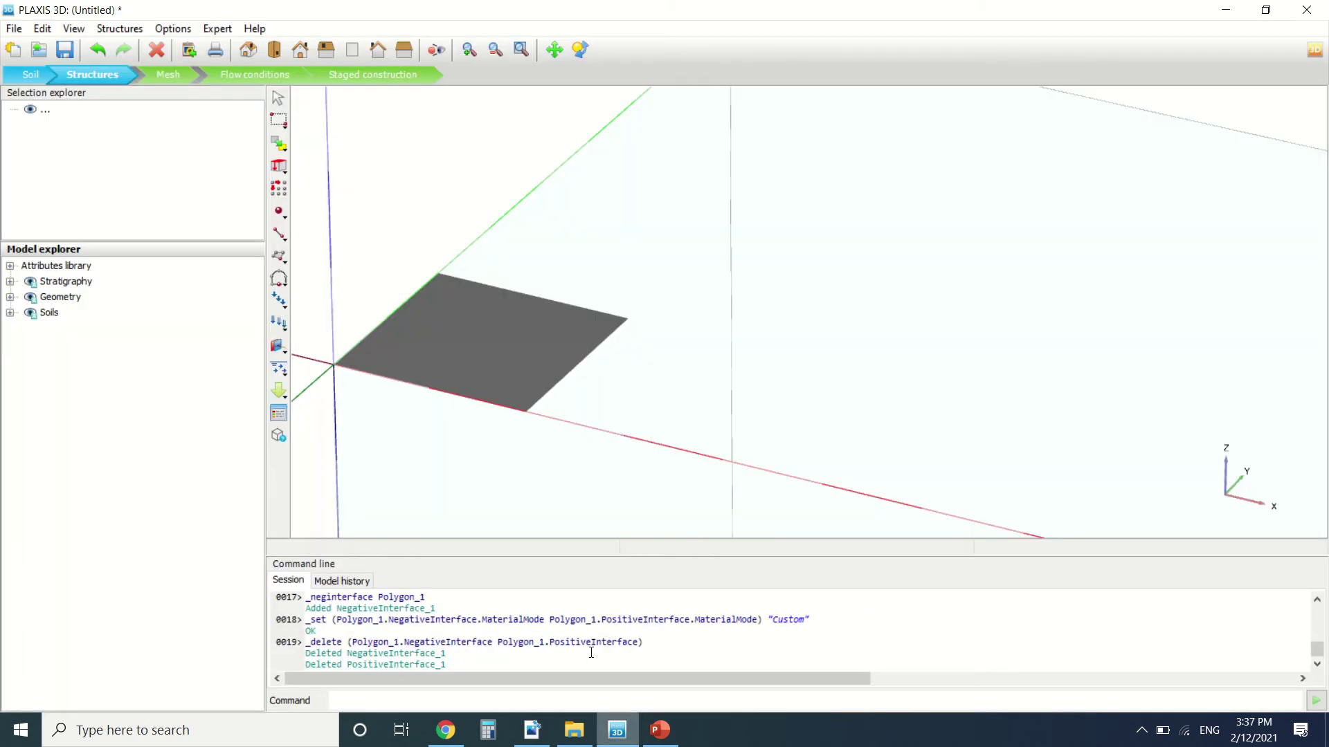
pyautogui.click(529, 376)
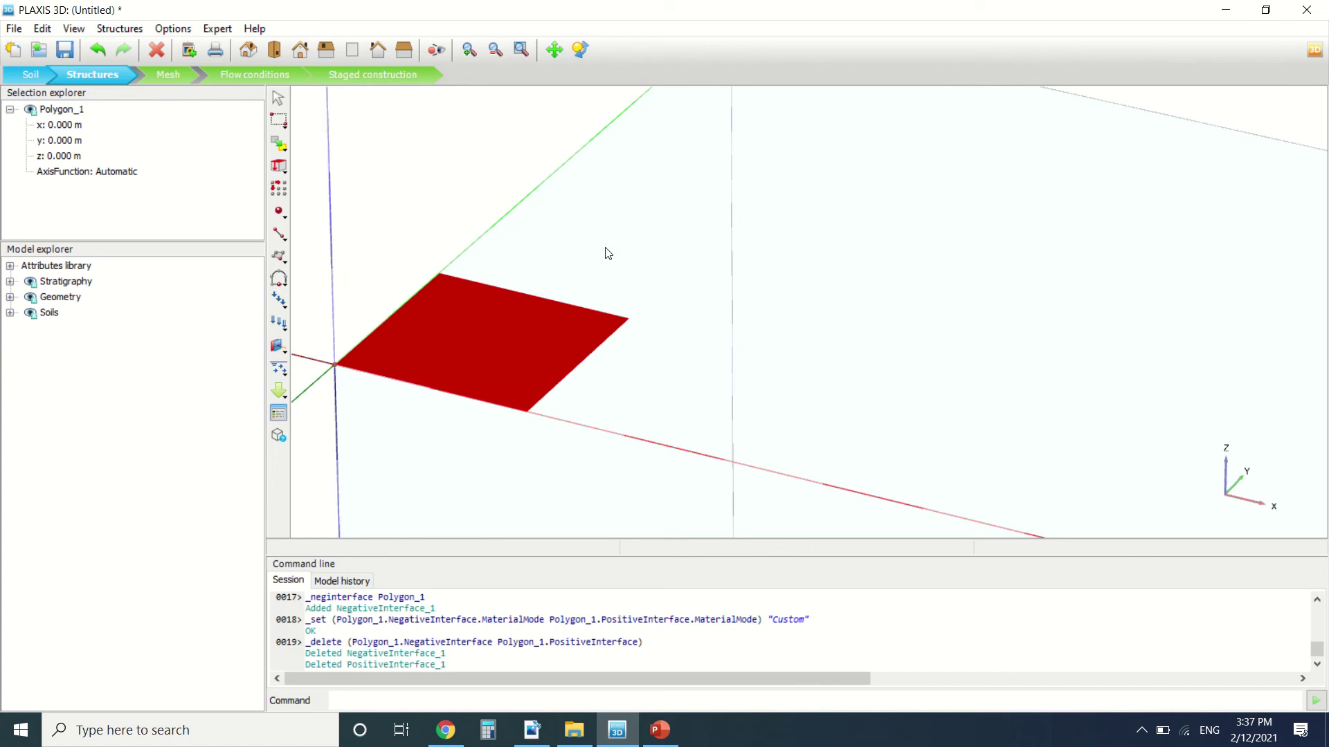
pyautogui.rightClick(483, 308)
pyautogui.moveTo(600, 419)
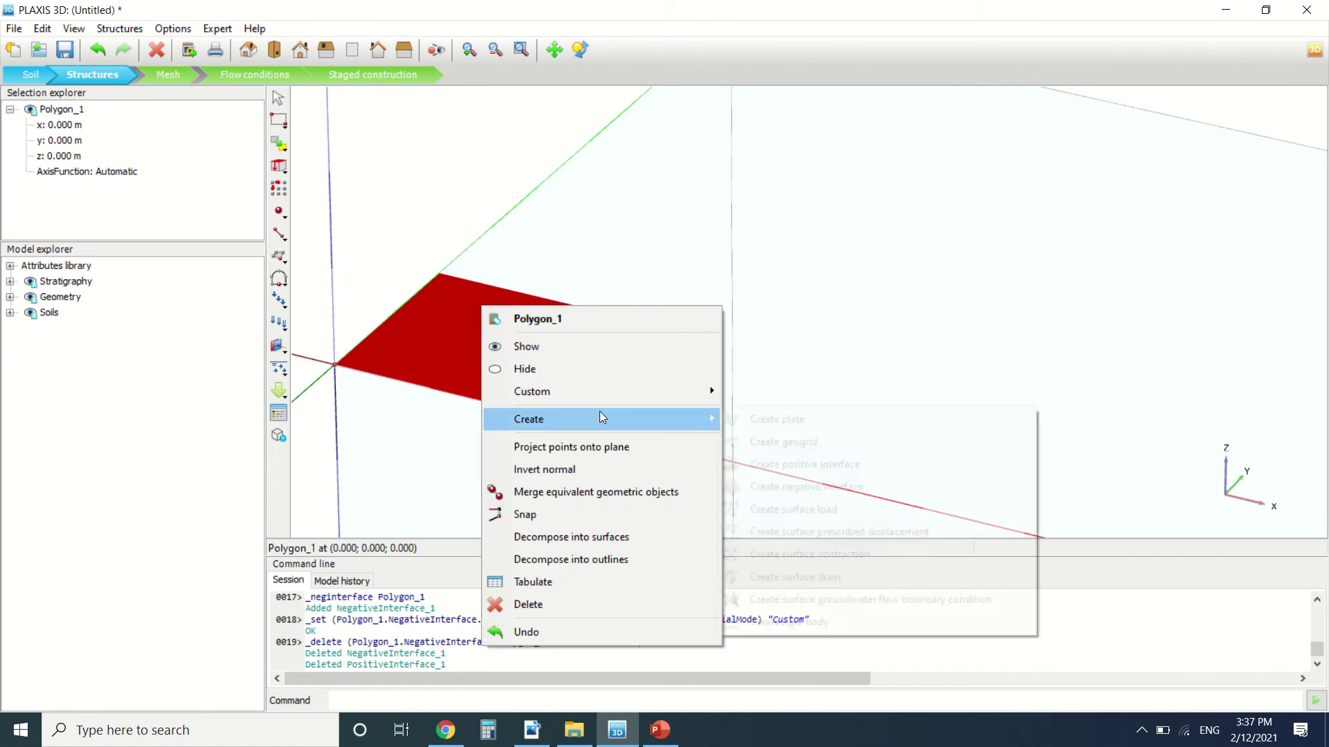
pyautogui.click(962, 626)
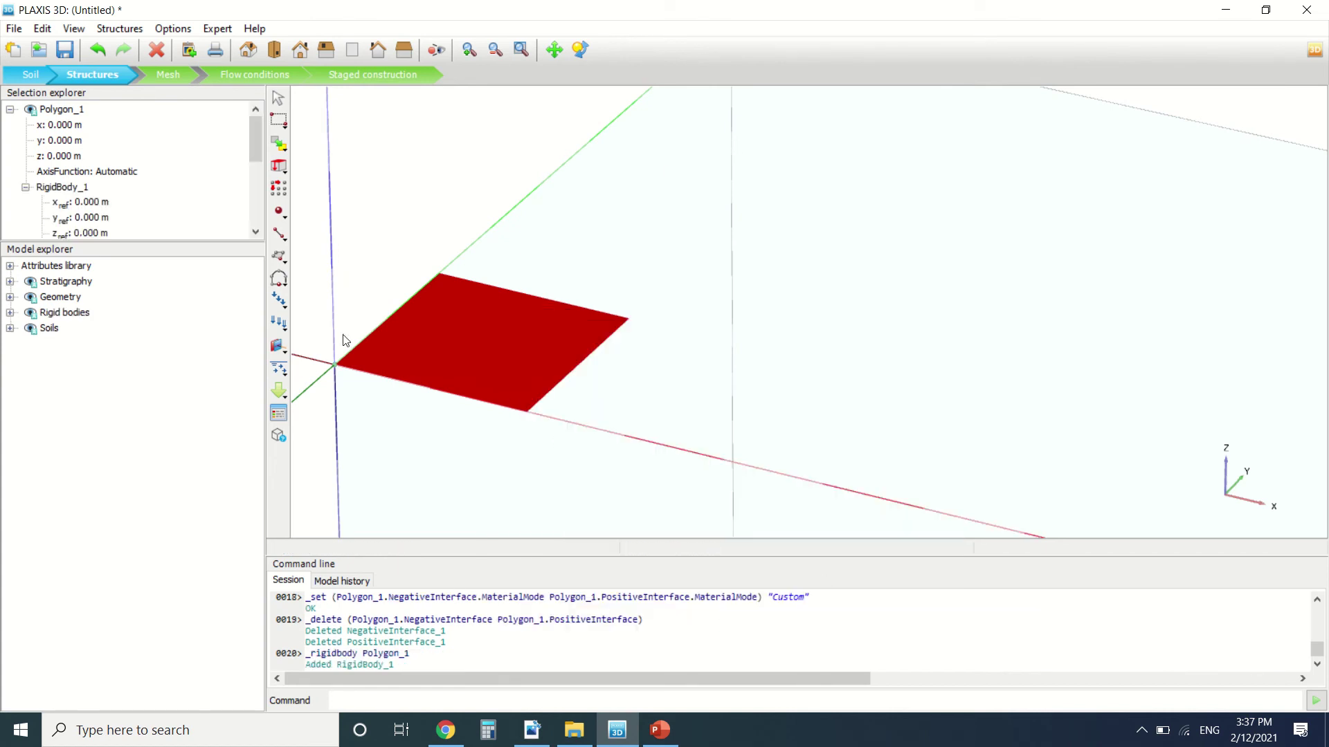
pyautogui.click(250, 160)
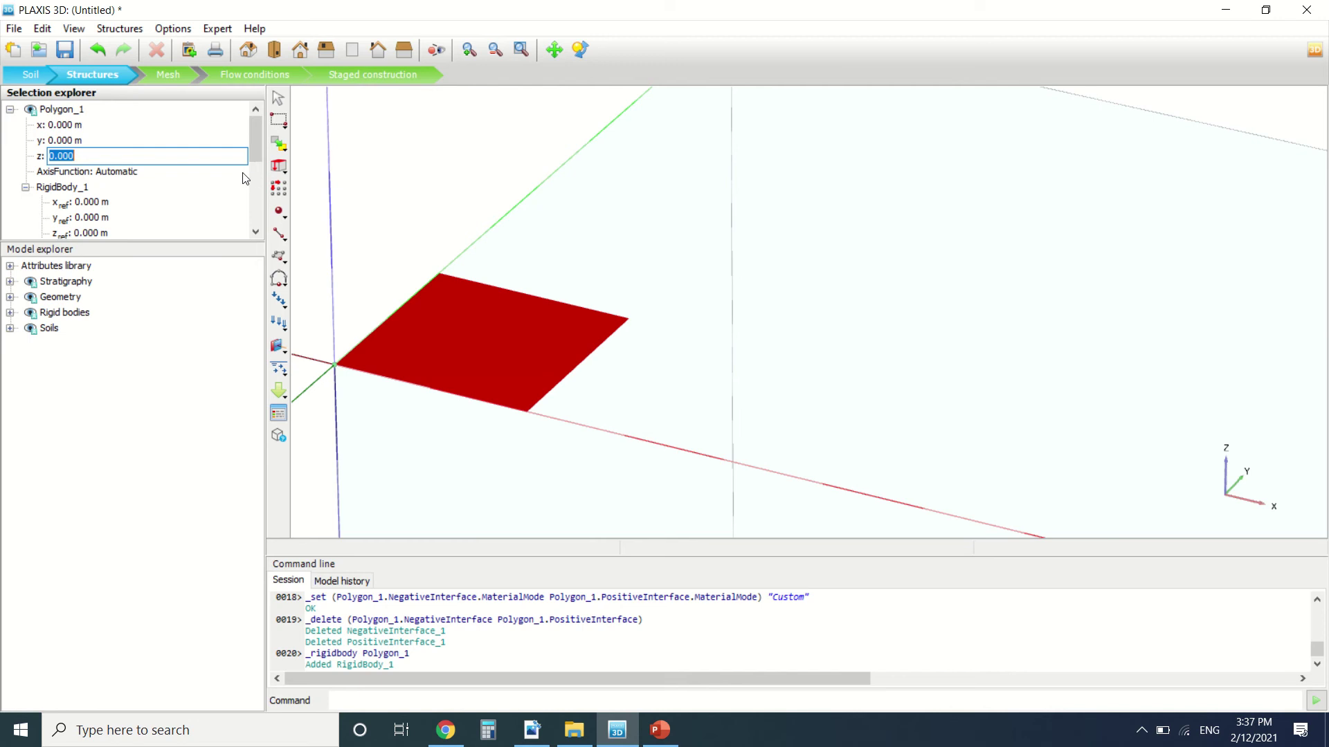
pyautogui.moveTo(255, 154); pyautogui.dragTo(259, 168)
pyautogui.scroll(1, 206, 159)
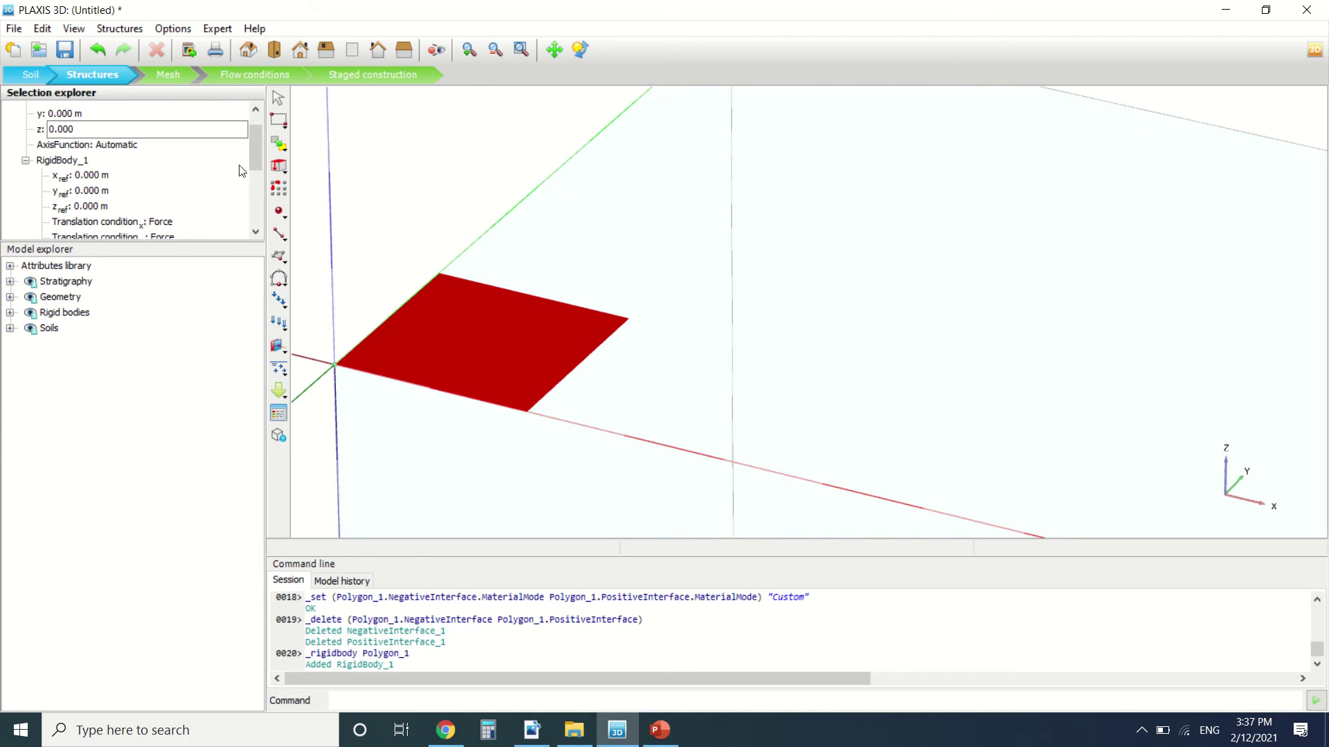
pyautogui.moveTo(252, 155); pyautogui.dragTo(250, 165)
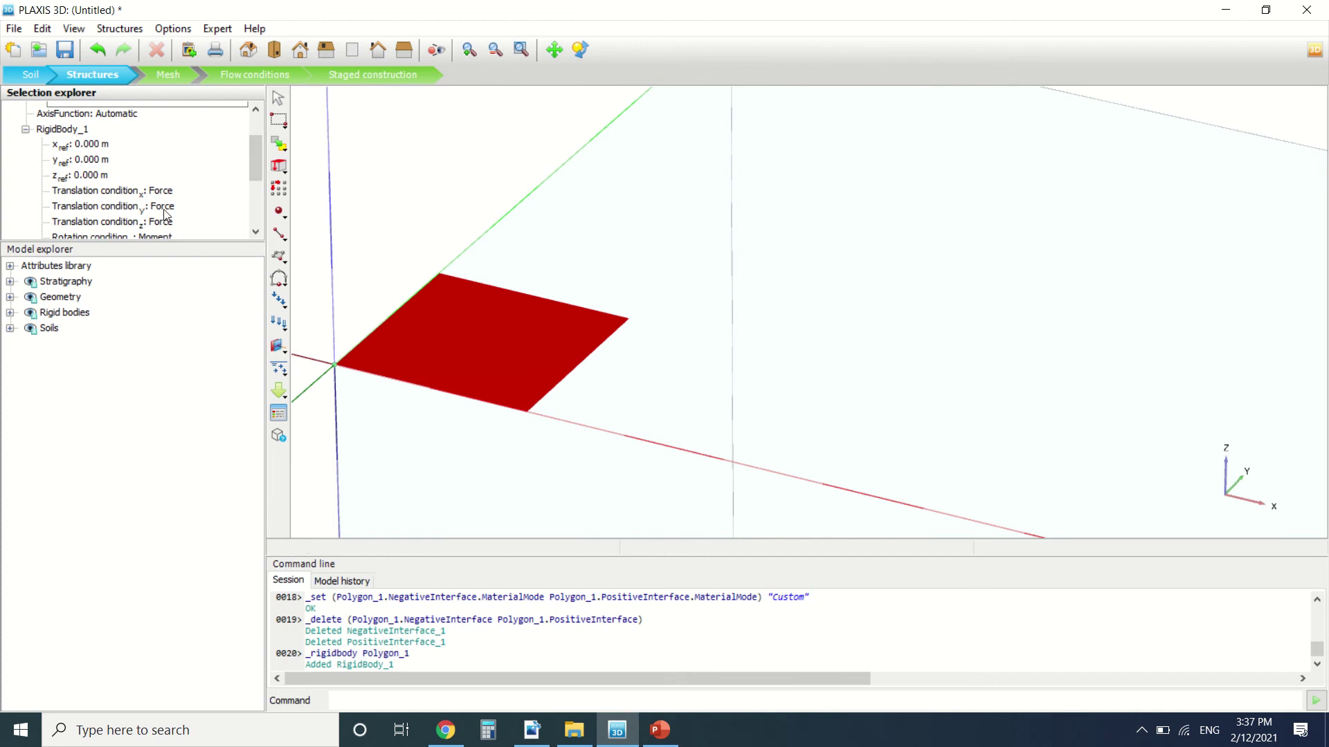
pyautogui.scroll(-1, 166, 217)
pyautogui.scroll(1, 161, 190)
pyautogui.click(532, 729)
pyautogui.scroll(-1, 527, 462)
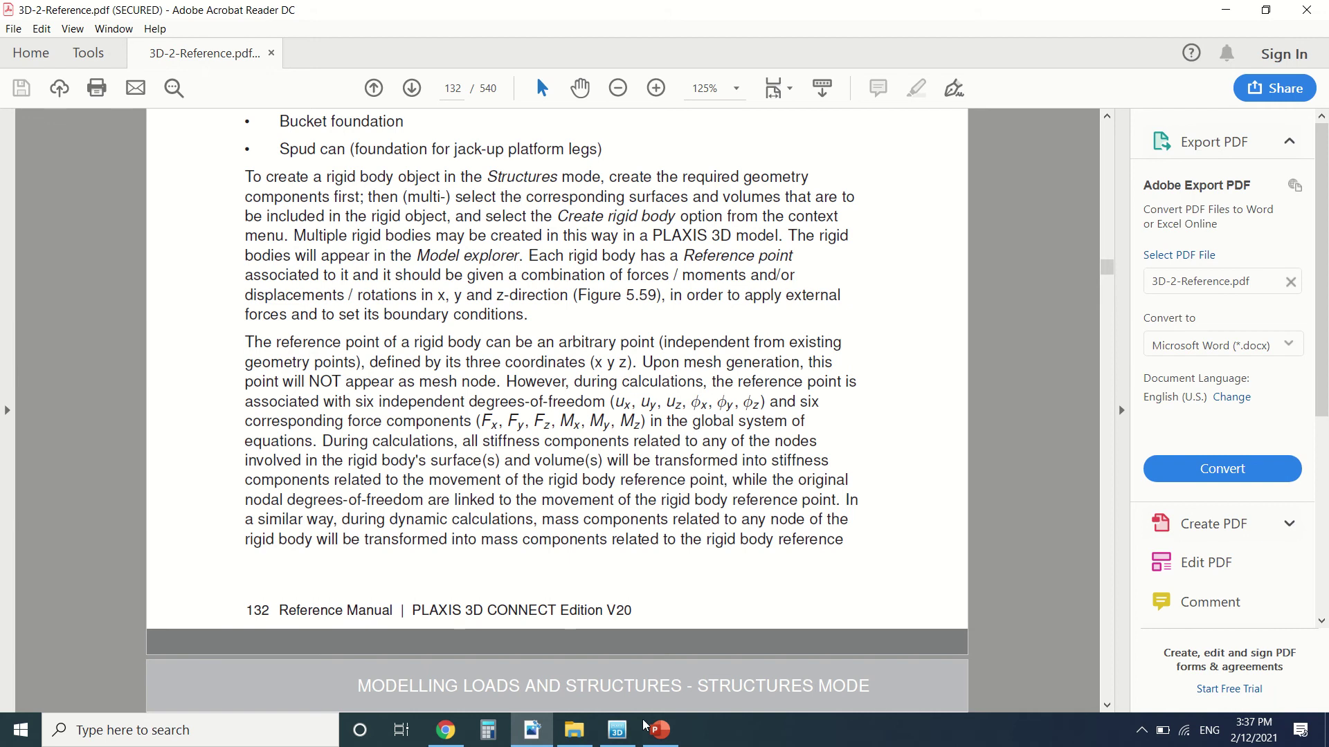
pyautogui.click(617, 730)
pyautogui.scroll(-2, 100, 186)
pyautogui.scroll(1, 101, 186)
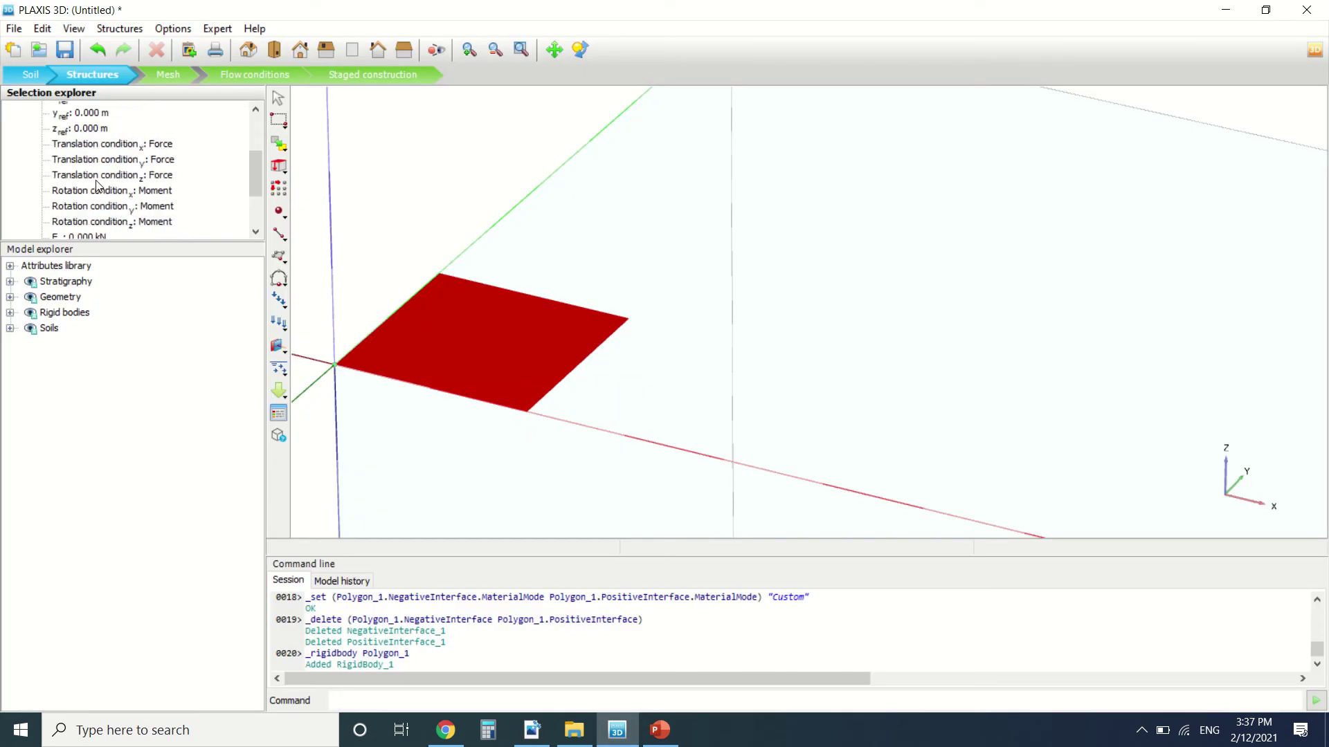
# Check the x-translation and x-rotation options, keeping Force and Moment, then select only RigidBody_1.
pyautogui.click(164, 151)
pyautogui.click(163, 148)
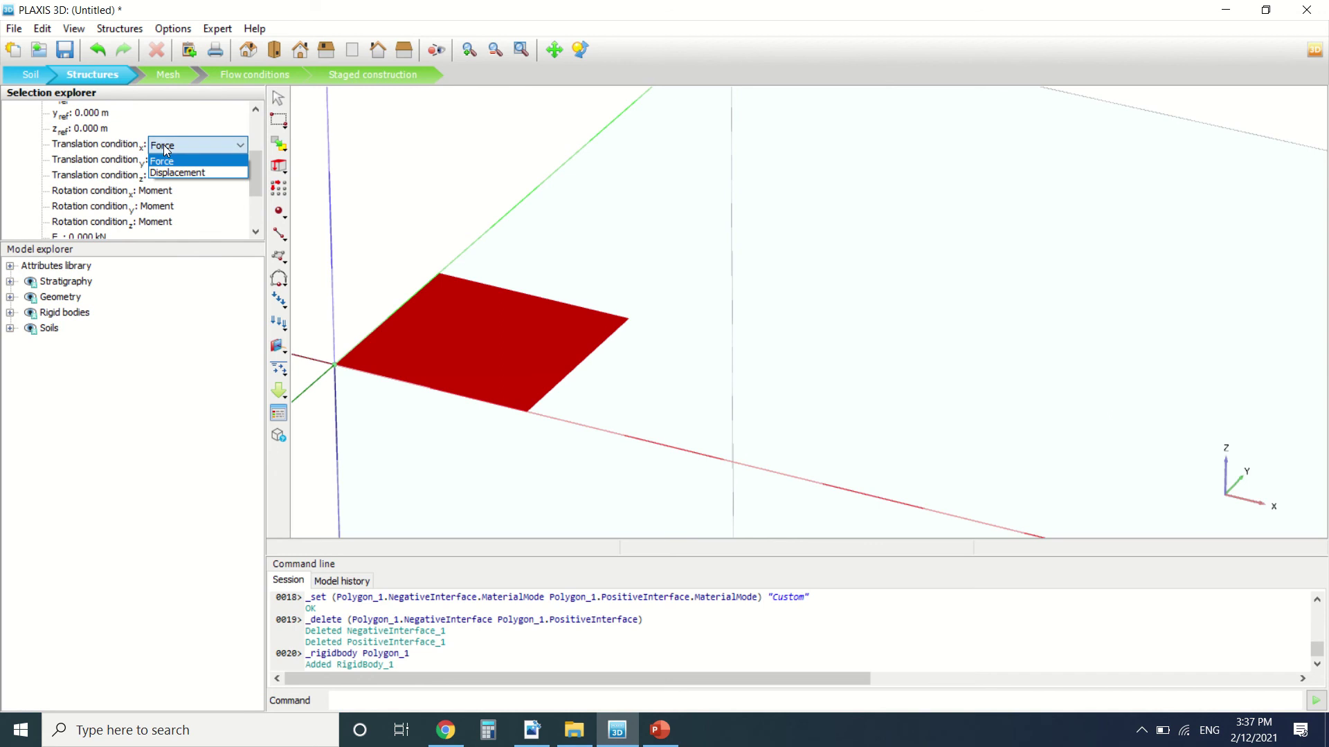
pyautogui.click(163, 144)
pyautogui.click(169, 193)
pyautogui.click(168, 191)
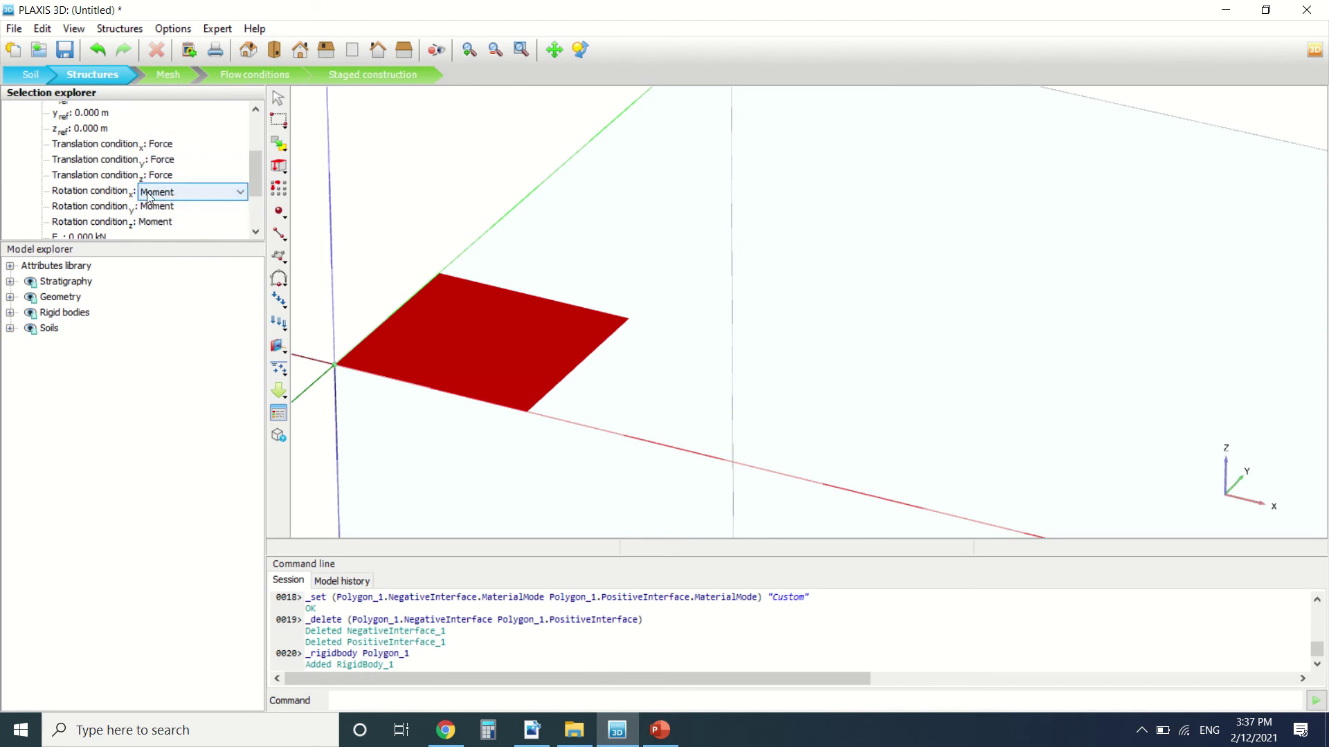
pyautogui.scroll(-2, 146, 195)
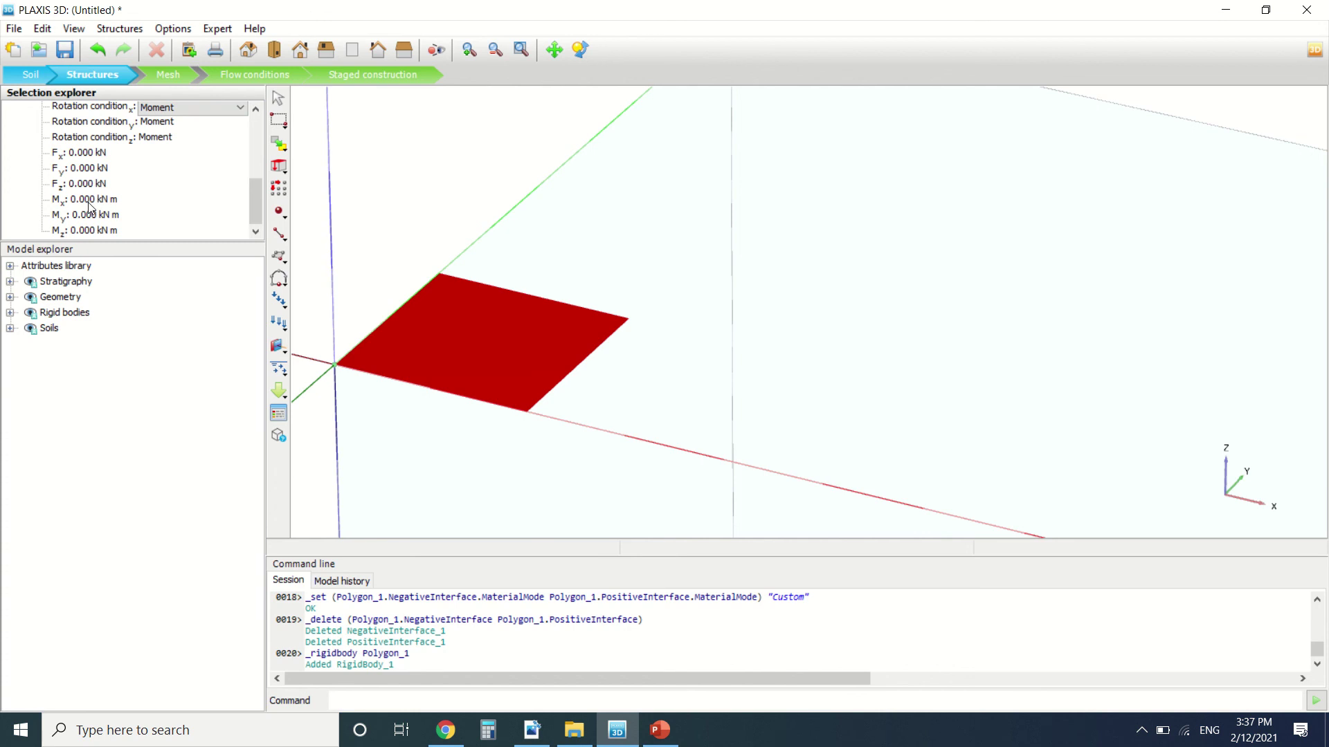
pyautogui.scroll(1, 96, 208)
pyautogui.scroll(2, 93, 214)
pyautogui.scroll(1, 86, 193)
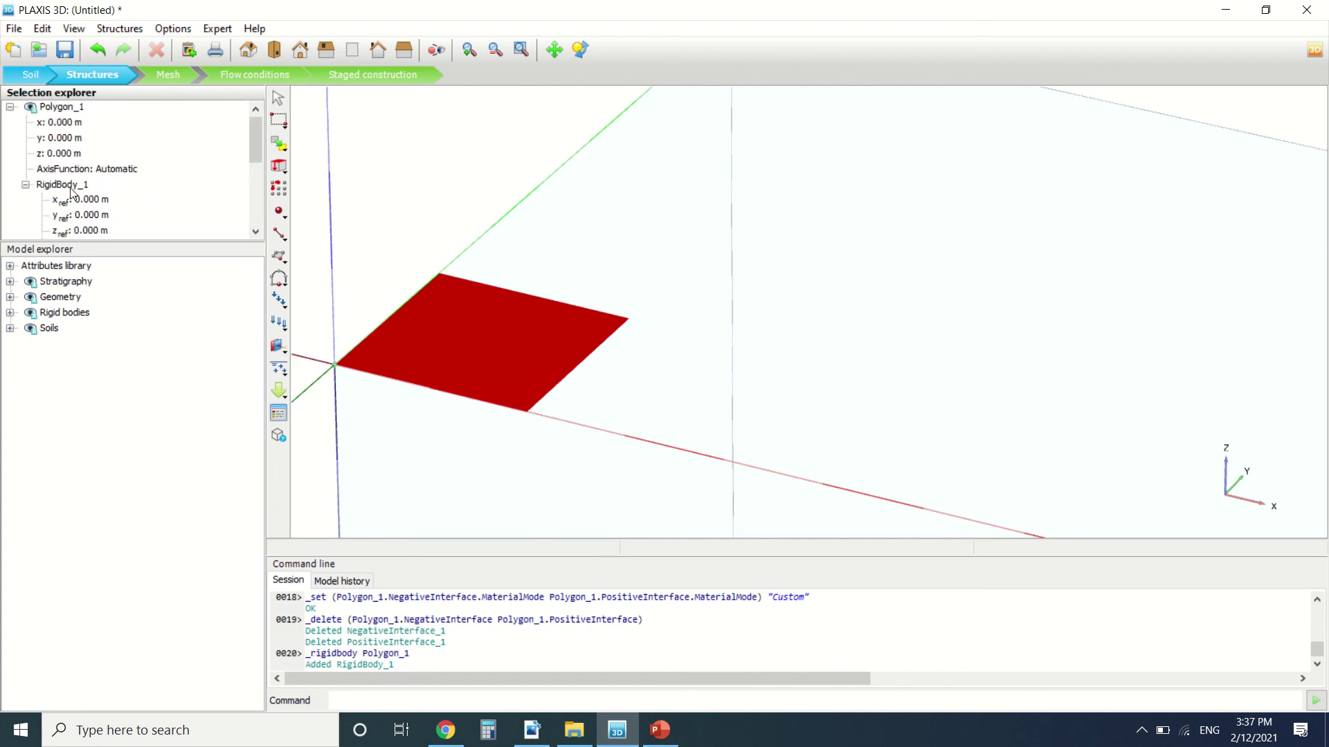
pyautogui.scroll(-3, 84, 189)
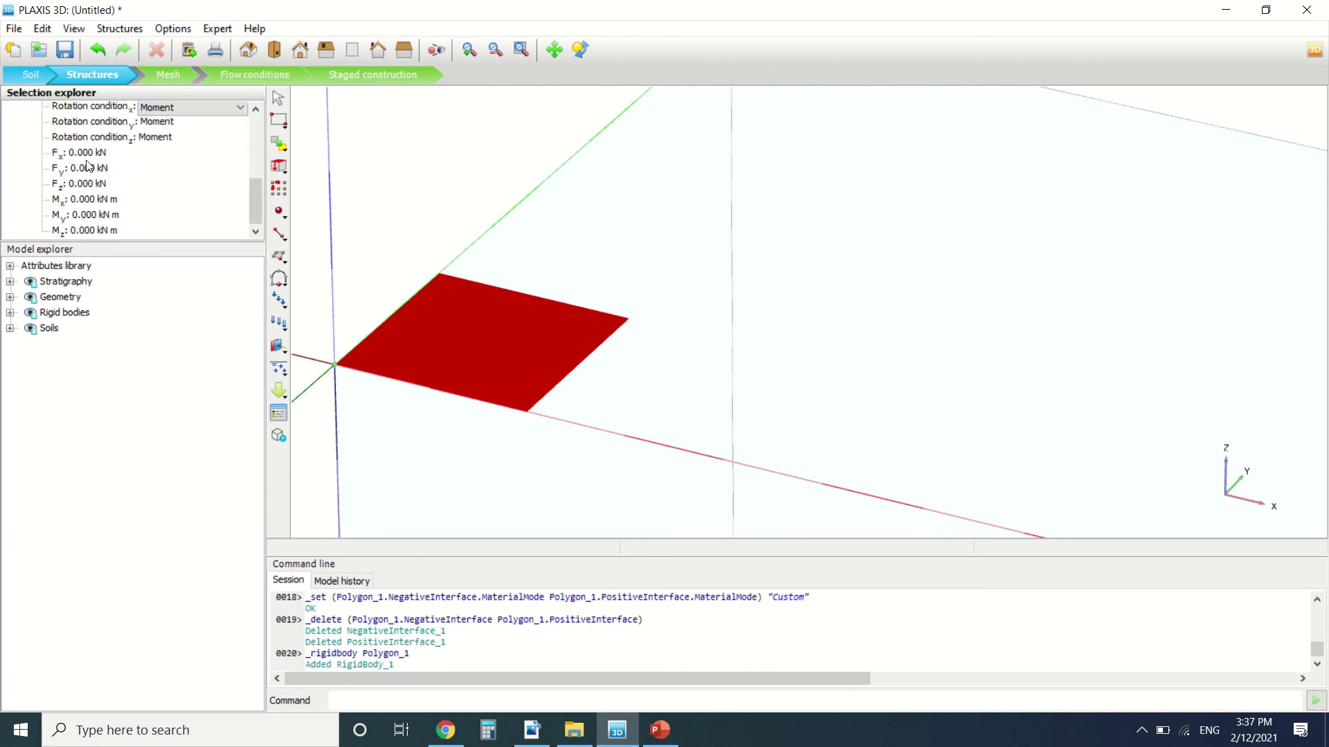
pyautogui.click(54, 312)
pyautogui.scroll(3, 110, 198)
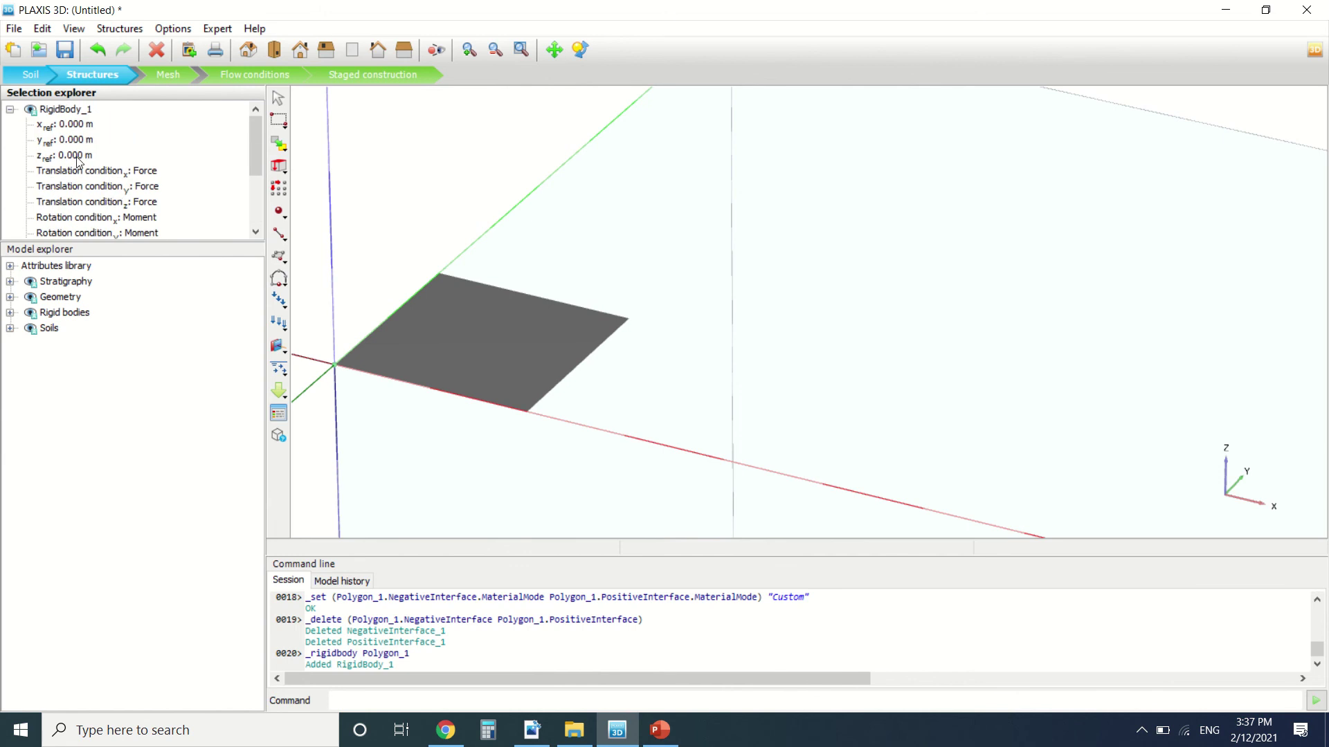
pyautogui.scroll(-2, 101, 158)
pyautogui.scroll(-1, 101, 158)
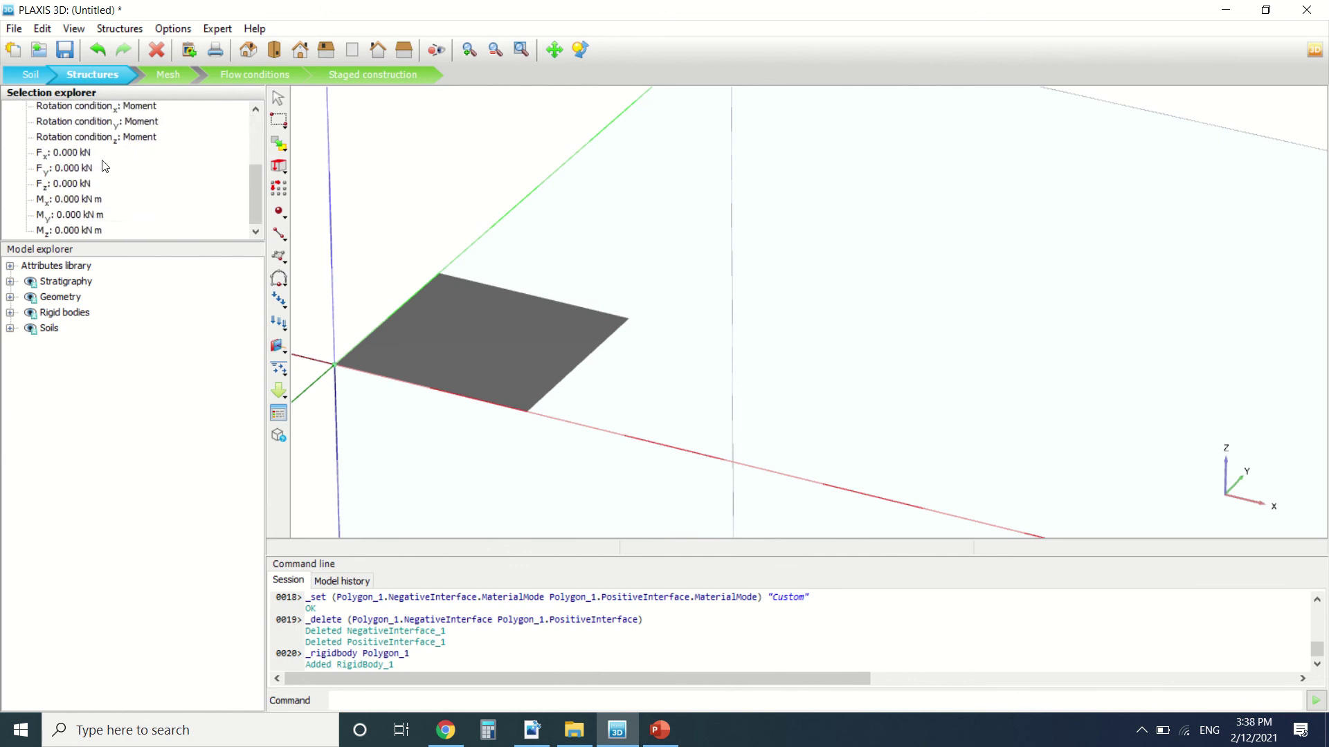
pyautogui.scroll(3, 104, 170)
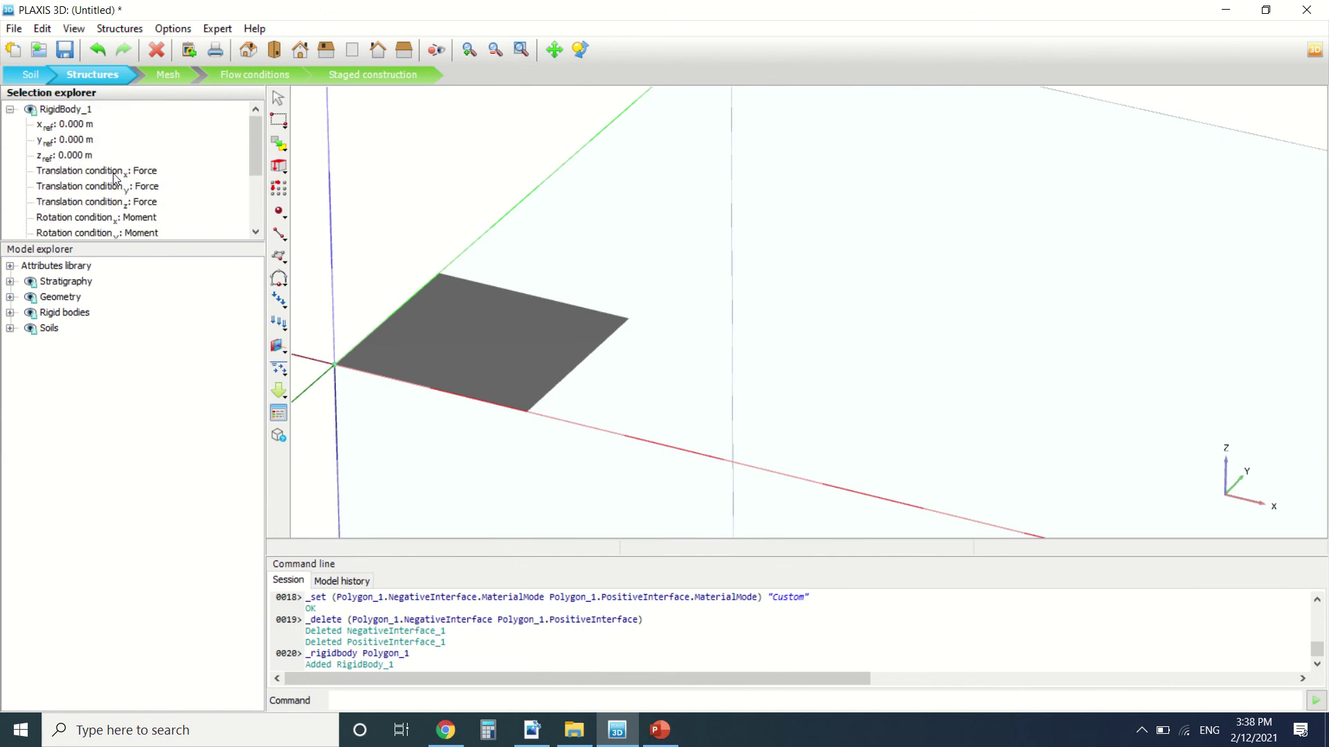
# Set RigidBody_1's x-translation condition to Displacement and its x-rotation condition to Rotation.
pyautogui.click(164, 173)
pyautogui.click(171, 194)
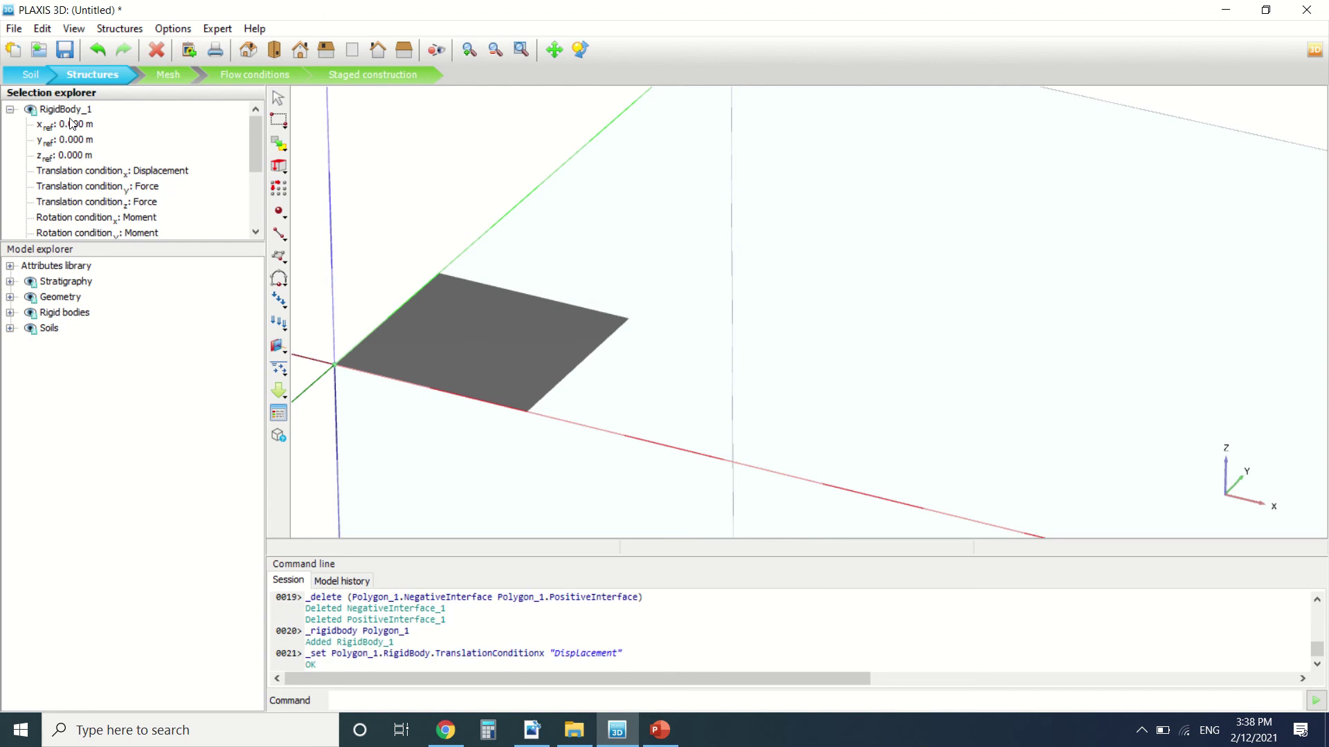
pyautogui.scroll(-1, 83, 129)
pyautogui.click(142, 177)
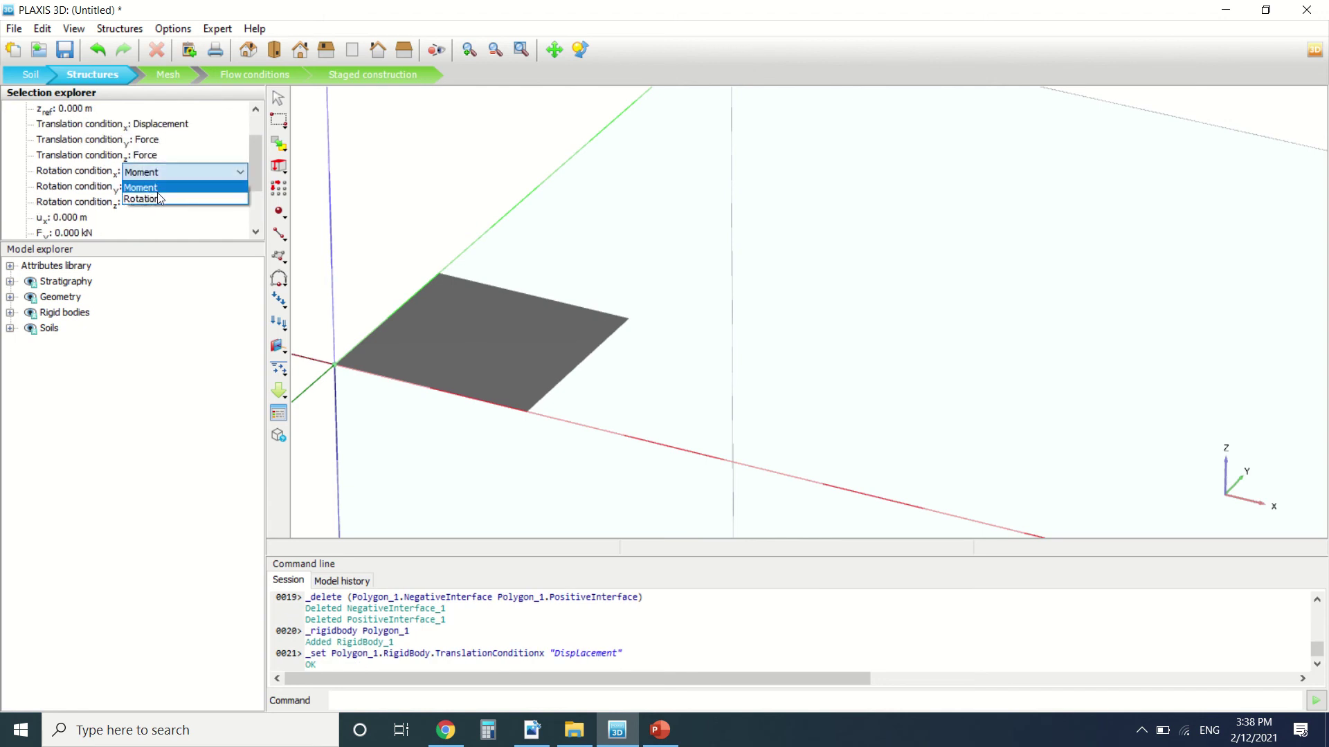
pyautogui.click(160, 194)
pyautogui.scroll(-2, 144, 158)
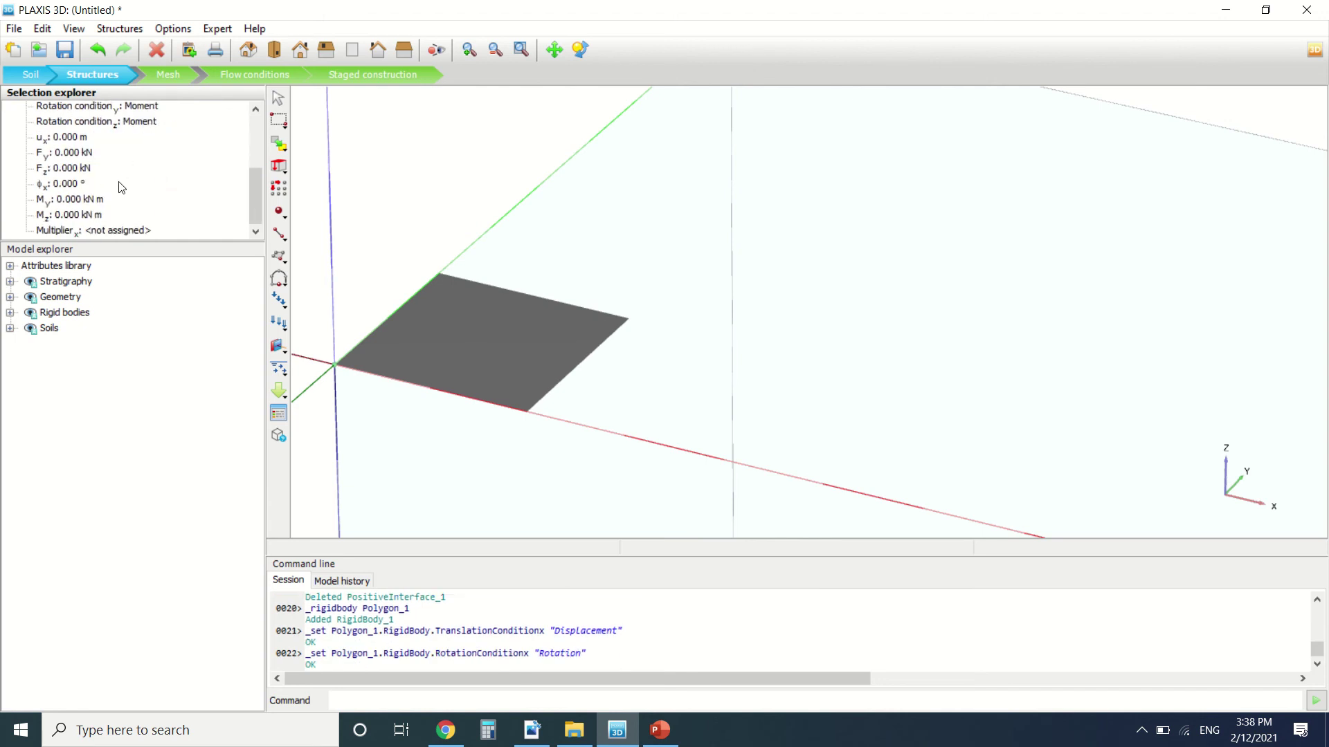
# Create DisplacementMultiplier_1 and assign it as the x multiplier.
pyautogui.click(118, 230)
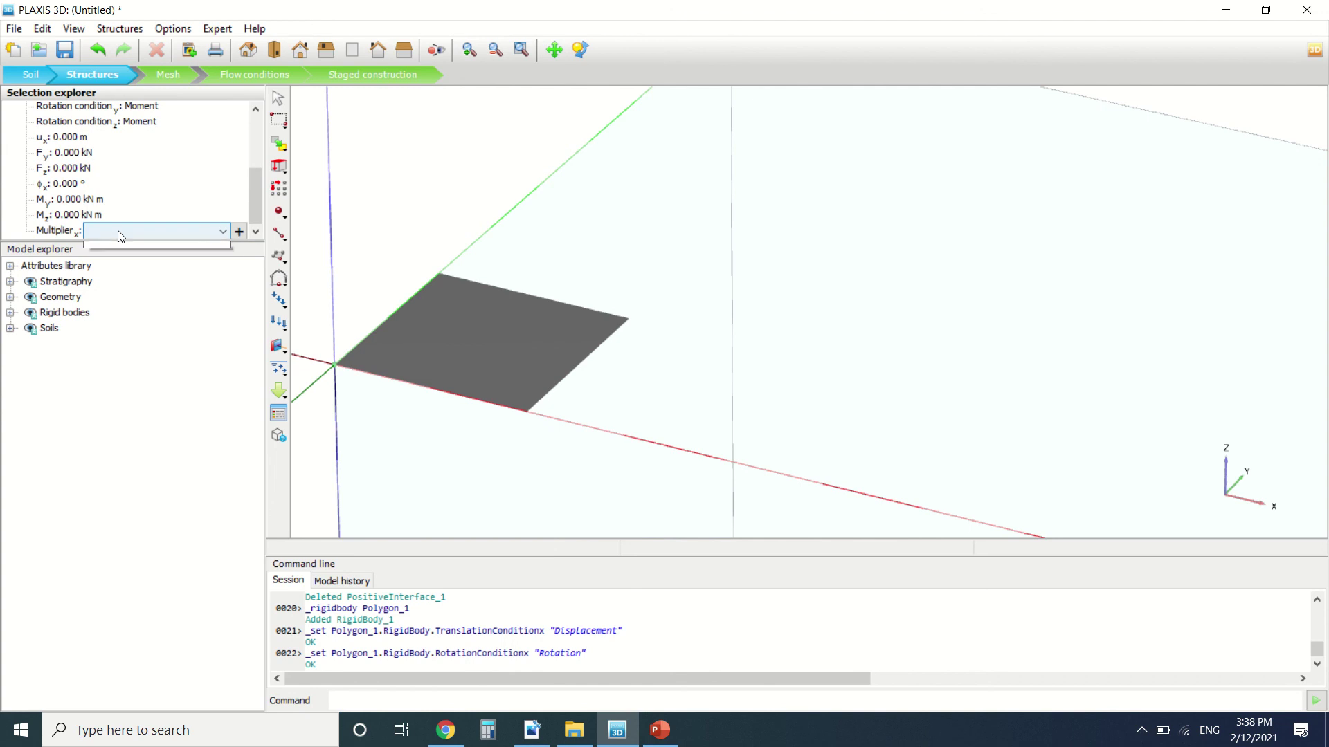
pyautogui.click(167, 182)
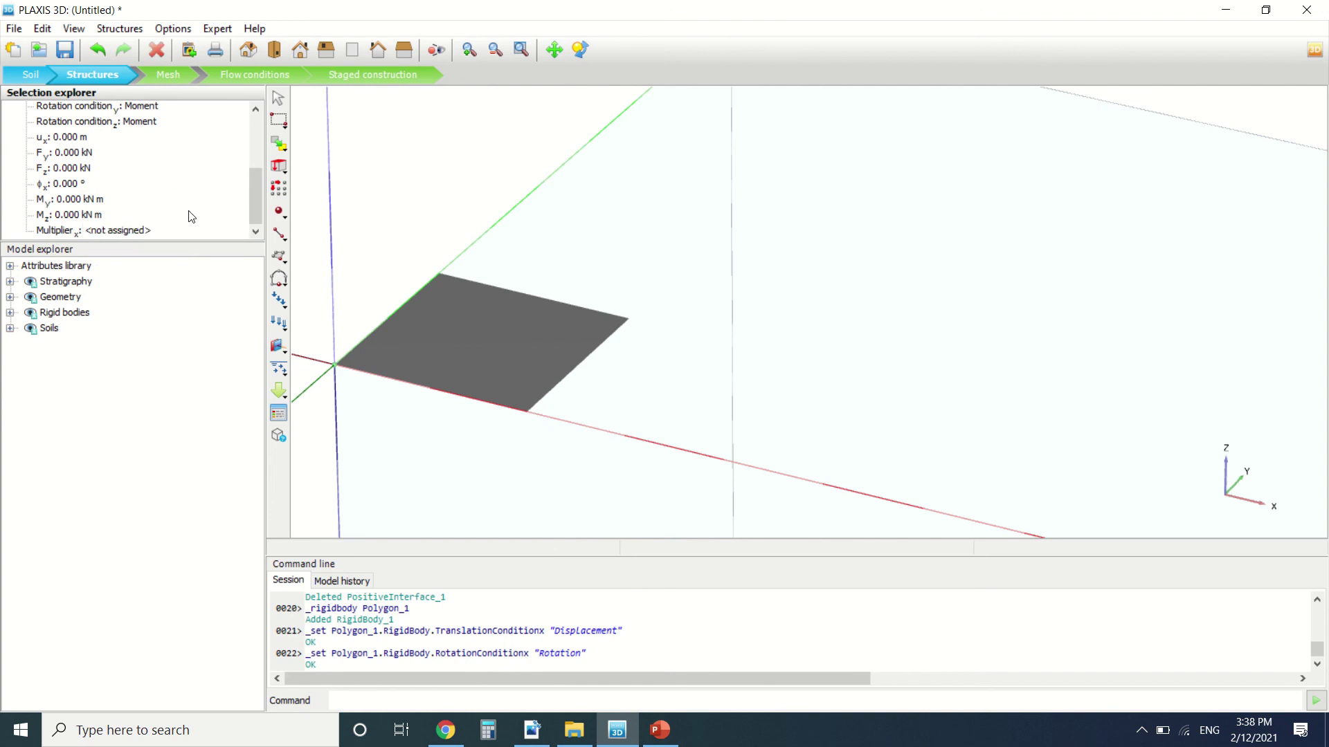
pyautogui.click(239, 232)
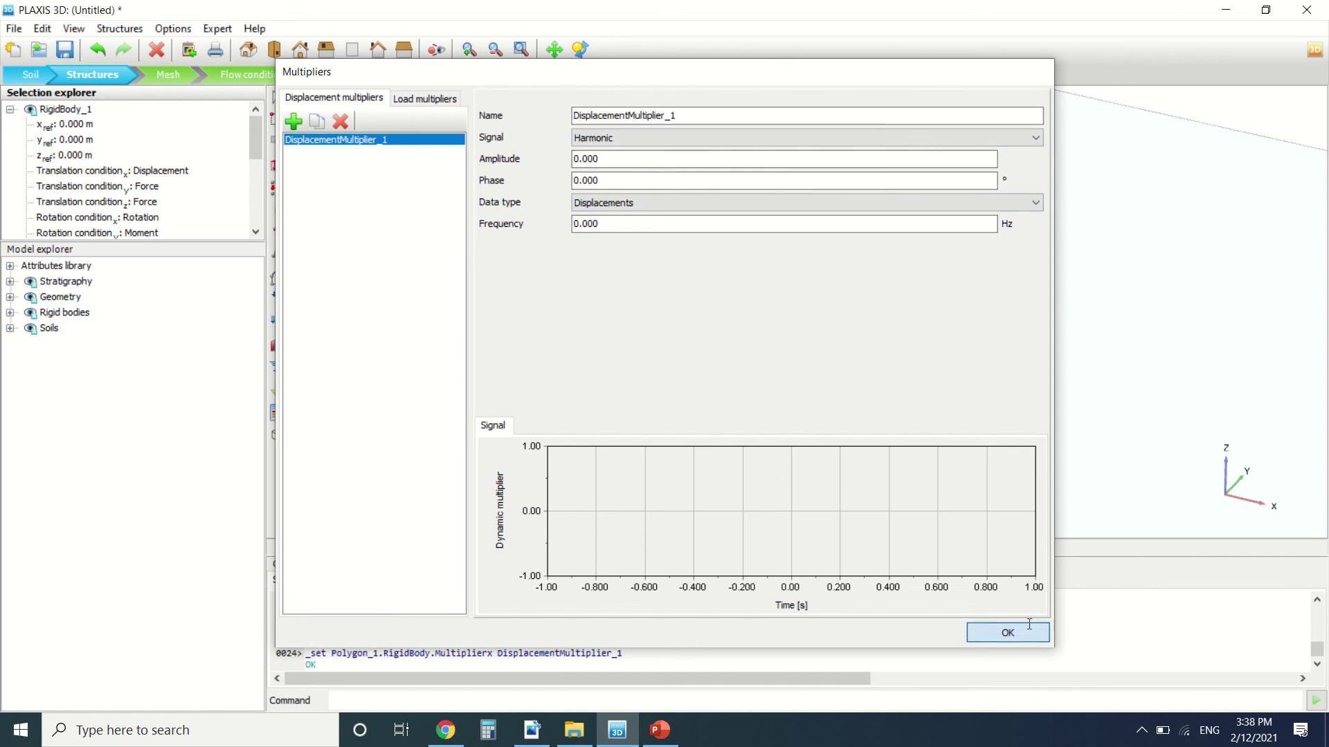
pyautogui.click(1007, 633)
pyautogui.scroll(-1, 203, 150)
pyautogui.scroll(-1, 203, 174)
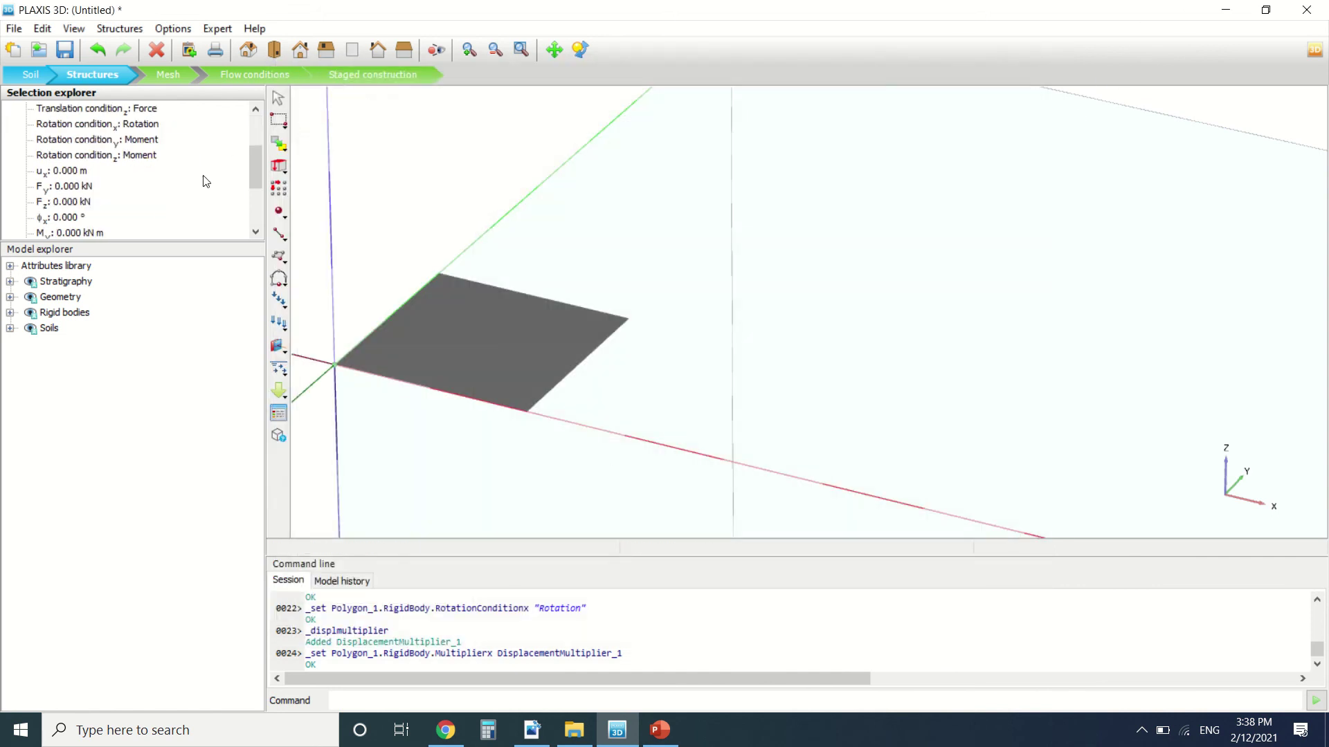
pyautogui.scroll(-1, 187, 232)
pyautogui.scroll(-1, 182, 234)
pyautogui.scroll(-1, 167, 228)
pyautogui.scroll(4, 156, 222)
pyautogui.scroll(1, 154, 221)
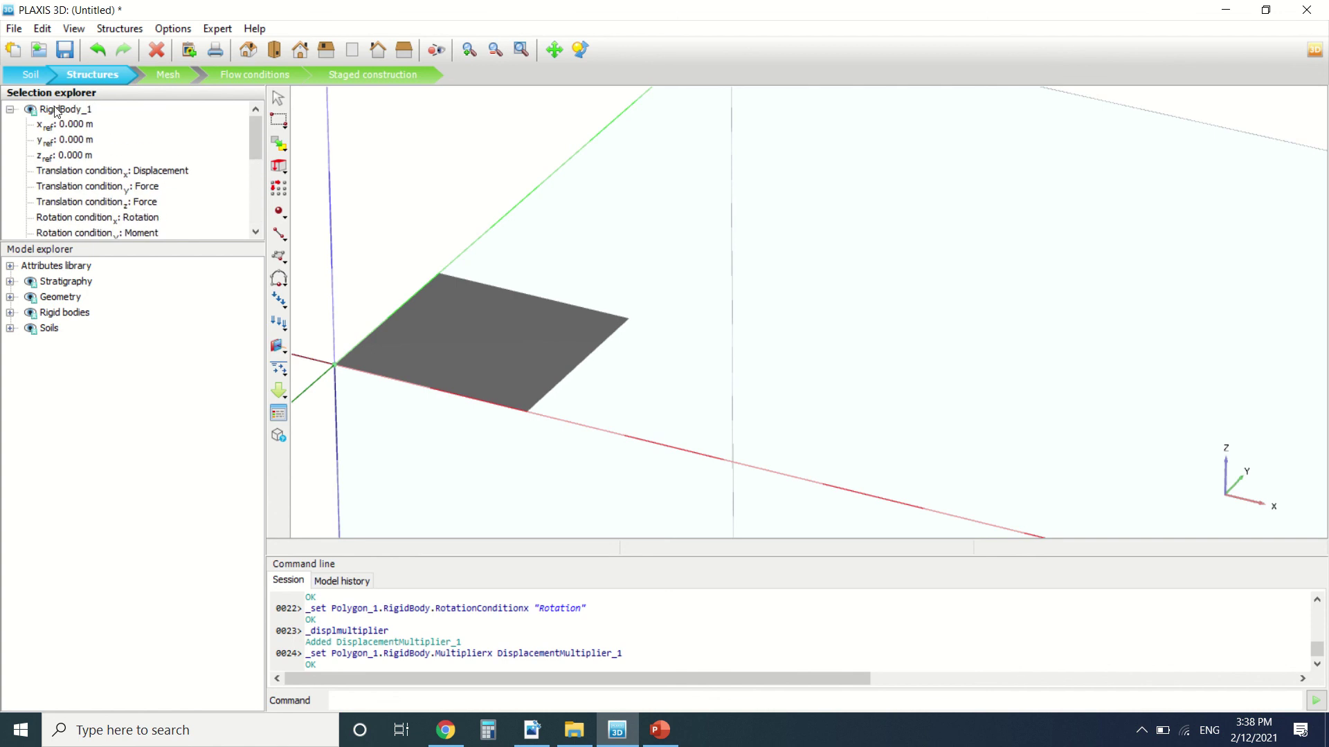
pyautogui.scroll(-3, 105, 169)
pyautogui.scroll(-1, 118, 164)
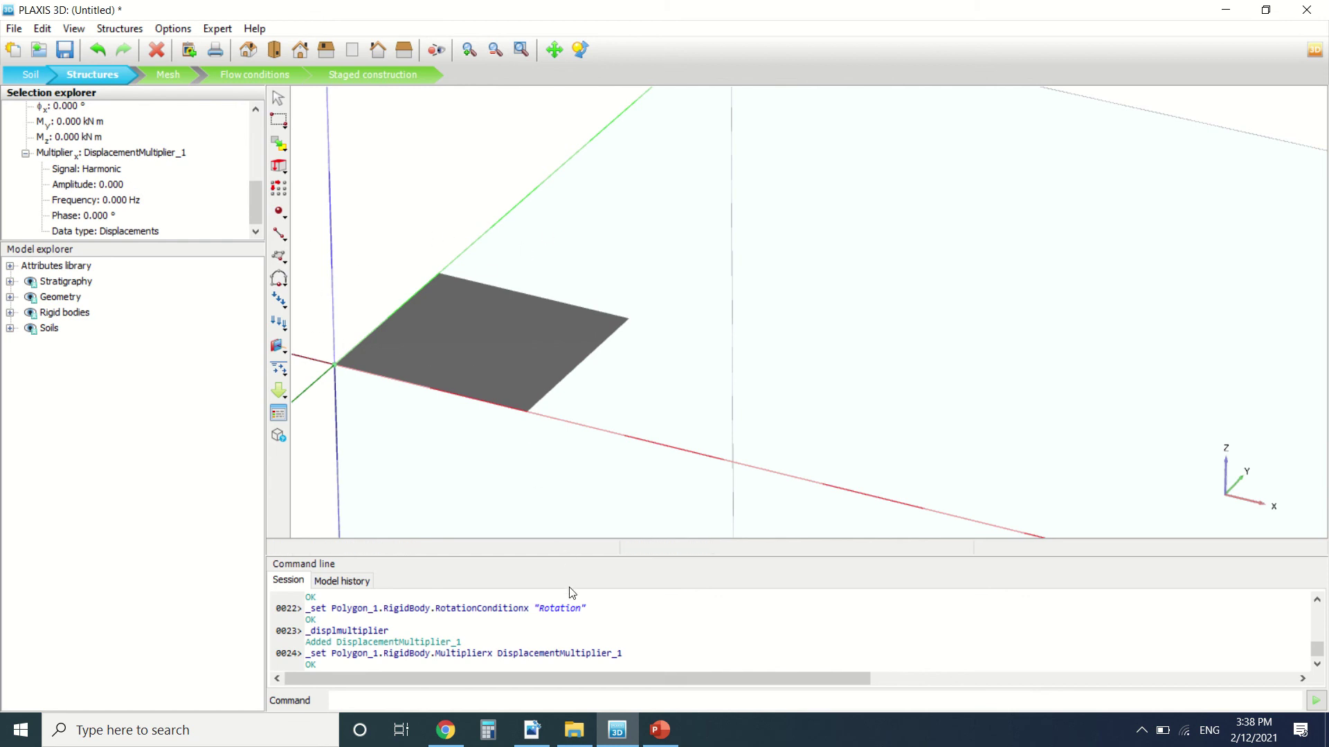
# Bring up the reference manual's rigid-body Limitations section on page 134.
pyautogui.click(531, 730)
pyautogui.scroll(-1, 473, 434)
pyautogui.scroll(-3, 474, 434)
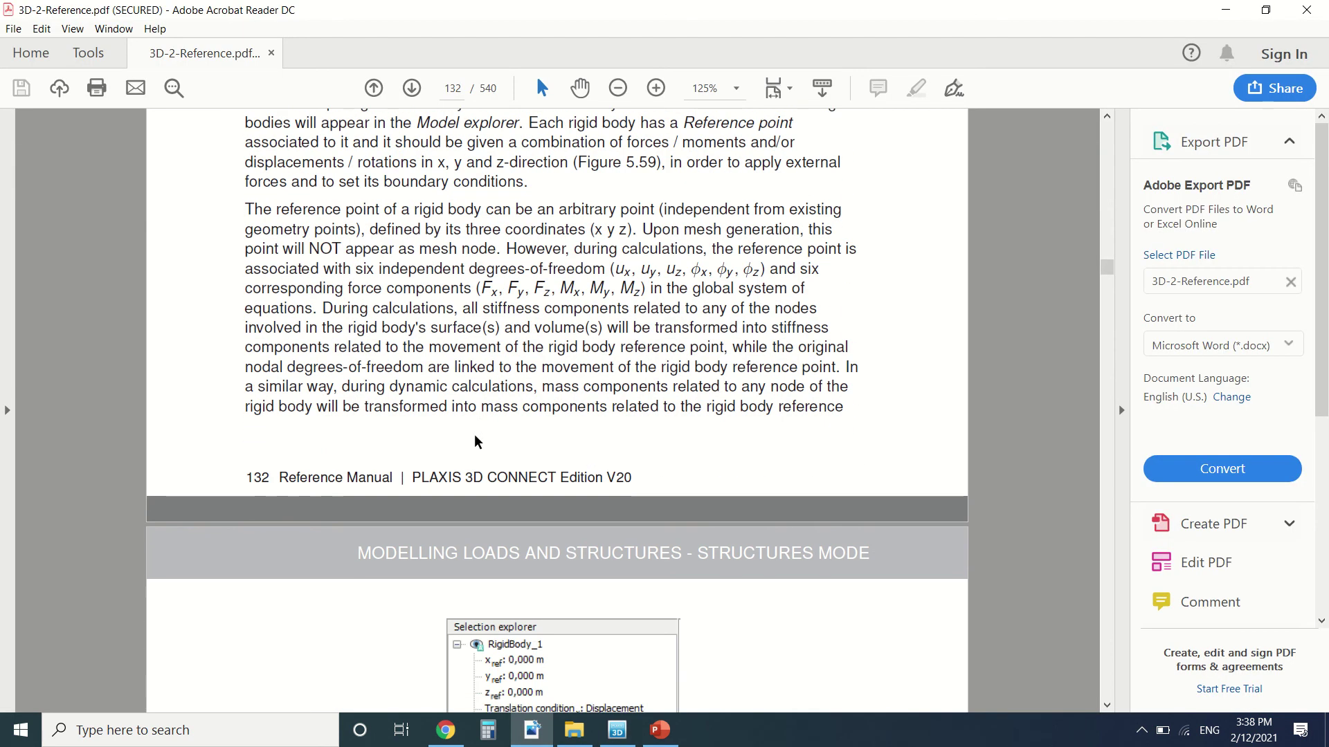
pyautogui.scroll(-3, 474, 434)
pyautogui.scroll(-2, 473, 434)
pyautogui.scroll(-3, 476, 415)
pyautogui.scroll(-2, 477, 397)
pyautogui.scroll(-3, 476, 398)
pyautogui.scroll(-3, 476, 394)
pyautogui.scroll(-3, 476, 392)
pyautogui.scroll(-3, 478, 389)
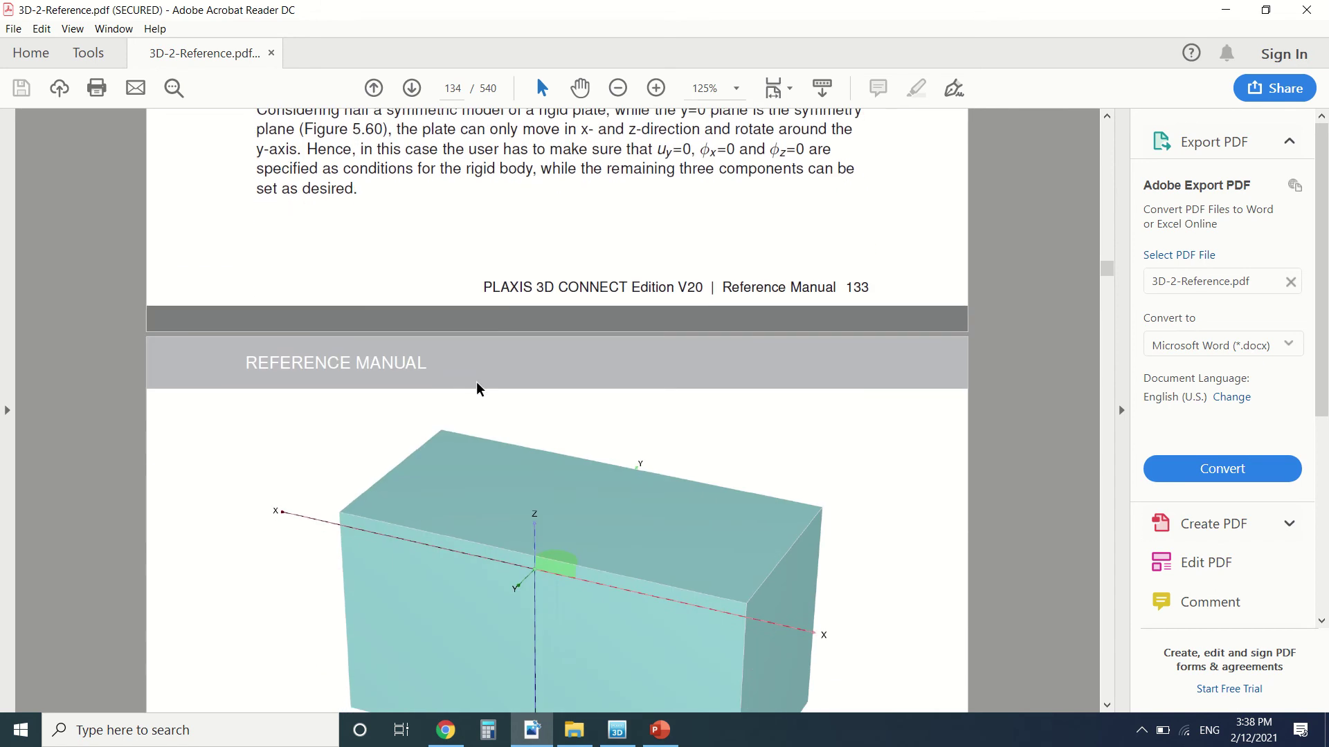
pyautogui.scroll(-3, 477, 386)
pyautogui.scroll(-4, 477, 384)
pyautogui.scroll(-2, 476, 380)
pyautogui.scroll(-2, 476, 378)
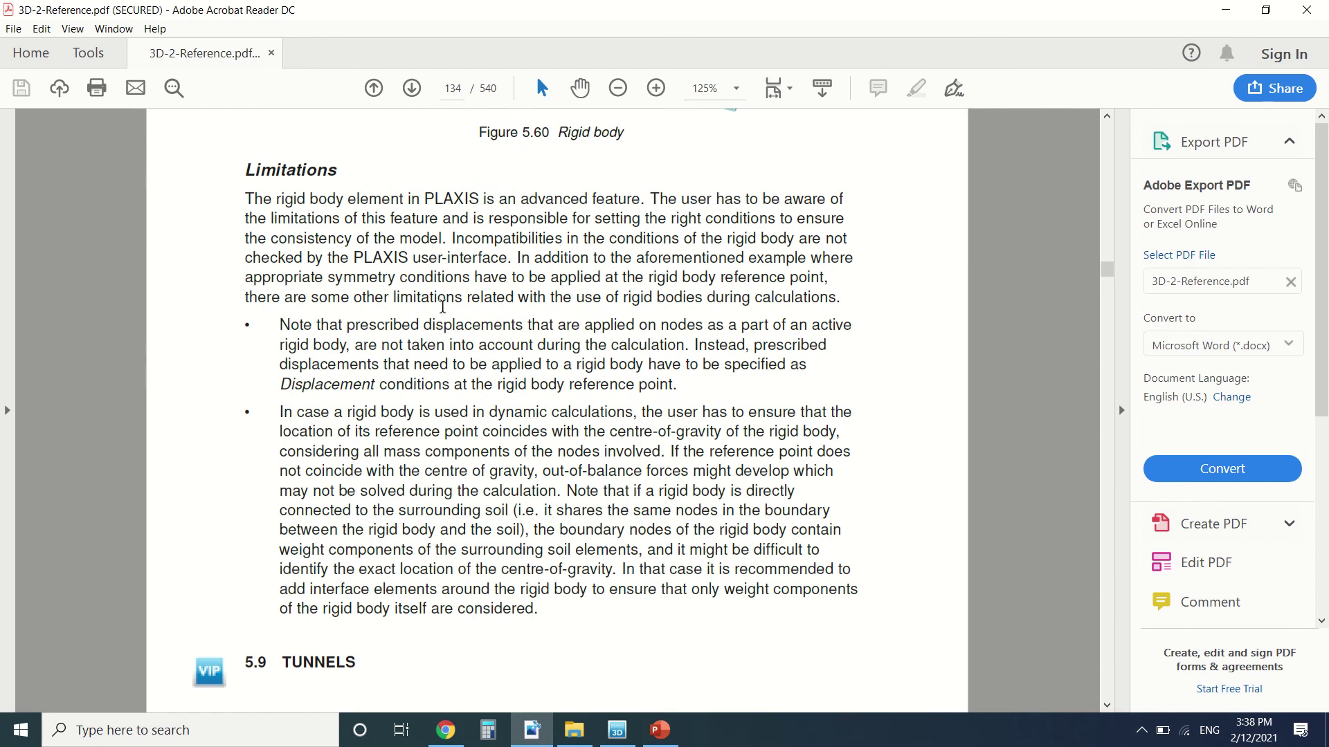
pyautogui.scroll(-1, 443, 308)
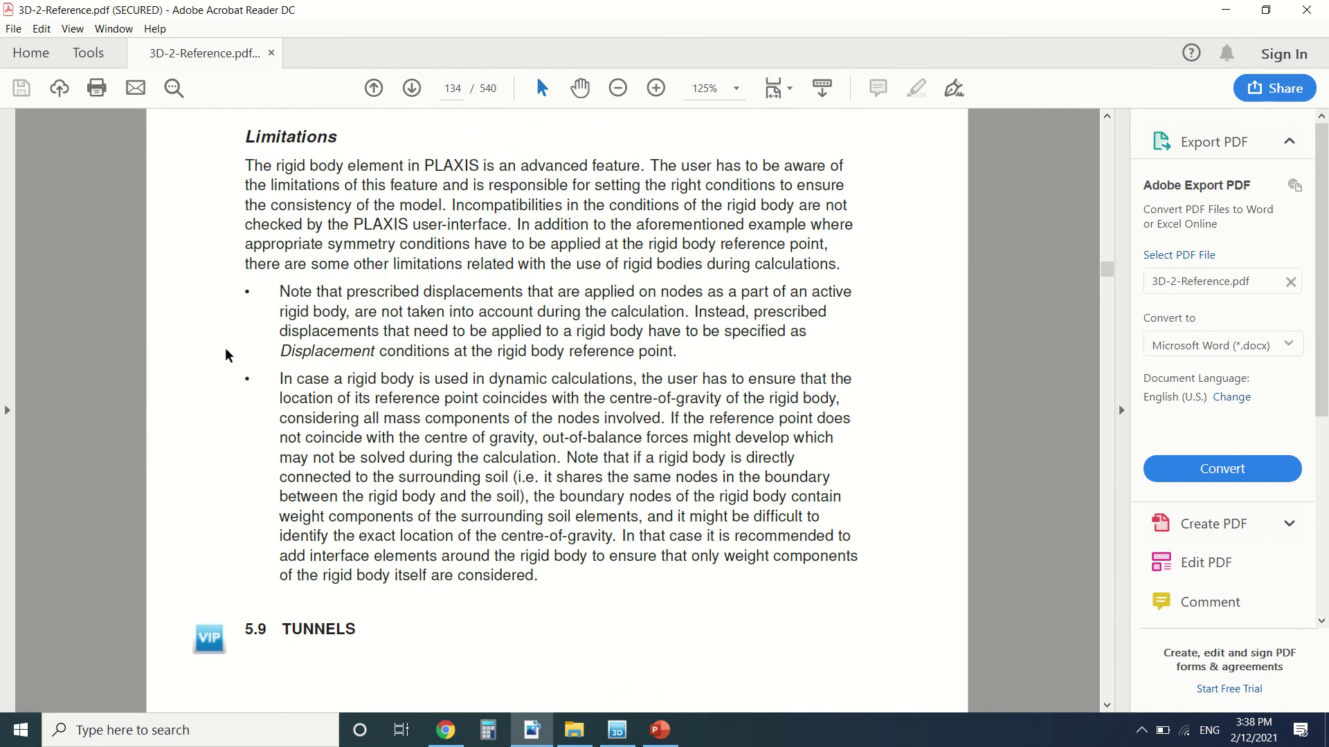
pyautogui.scroll(-1, 332, 314)
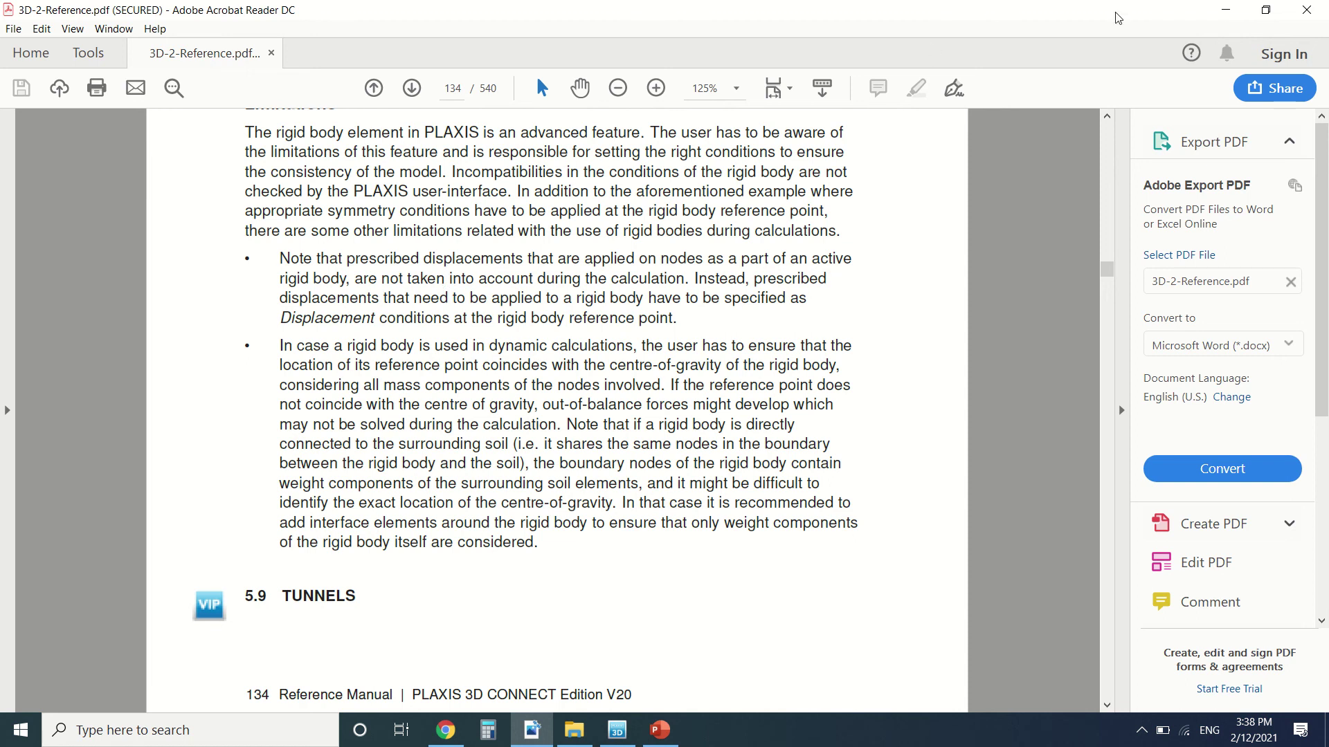
# Minimize Acrobat Reader to return to RigidBody_1's properties in PLAXIS 3D.
pyautogui.click(1223, 10)
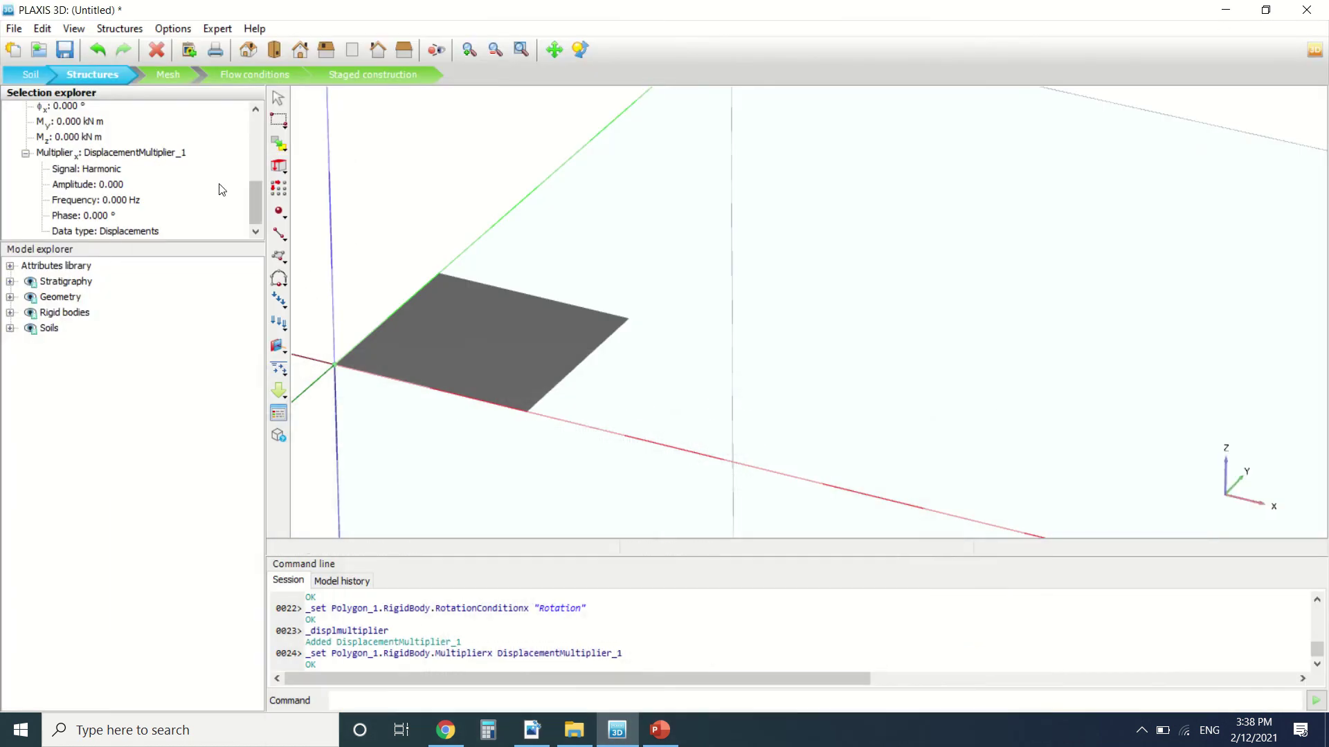
pyautogui.scroll(5, 162, 202)
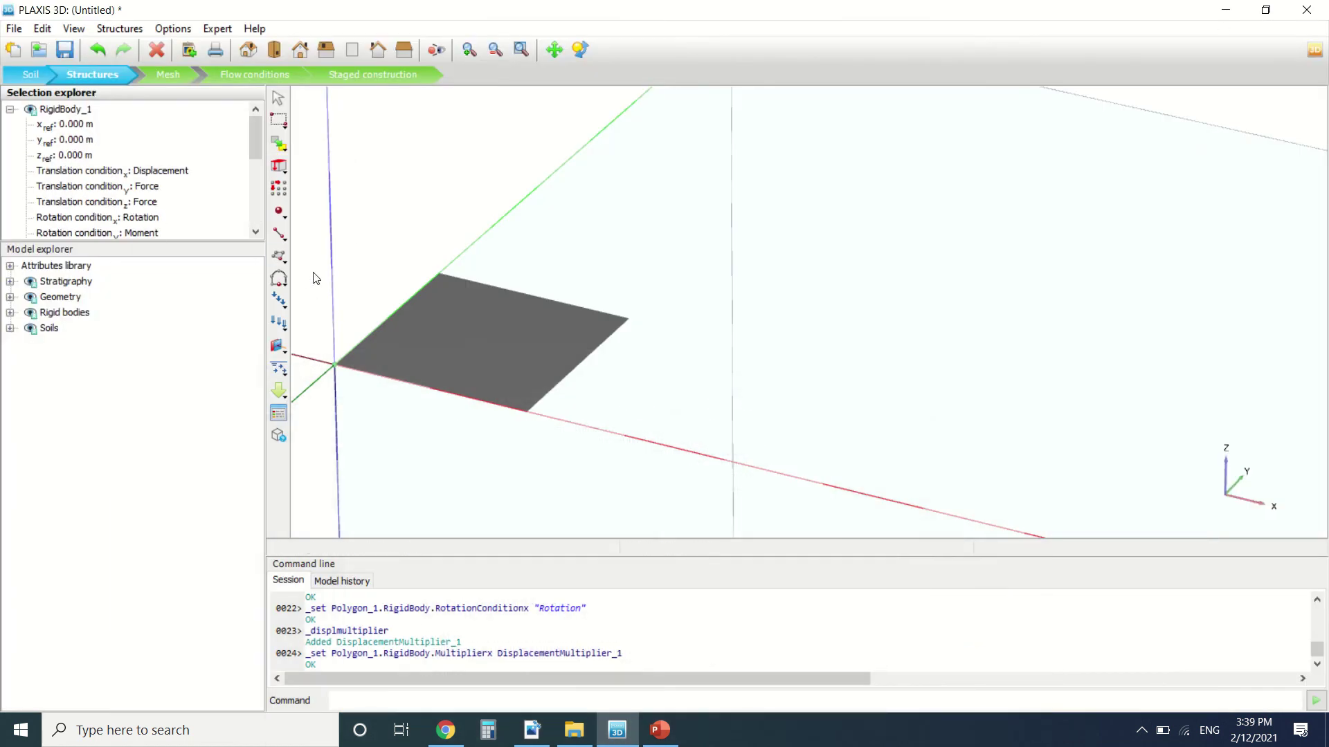